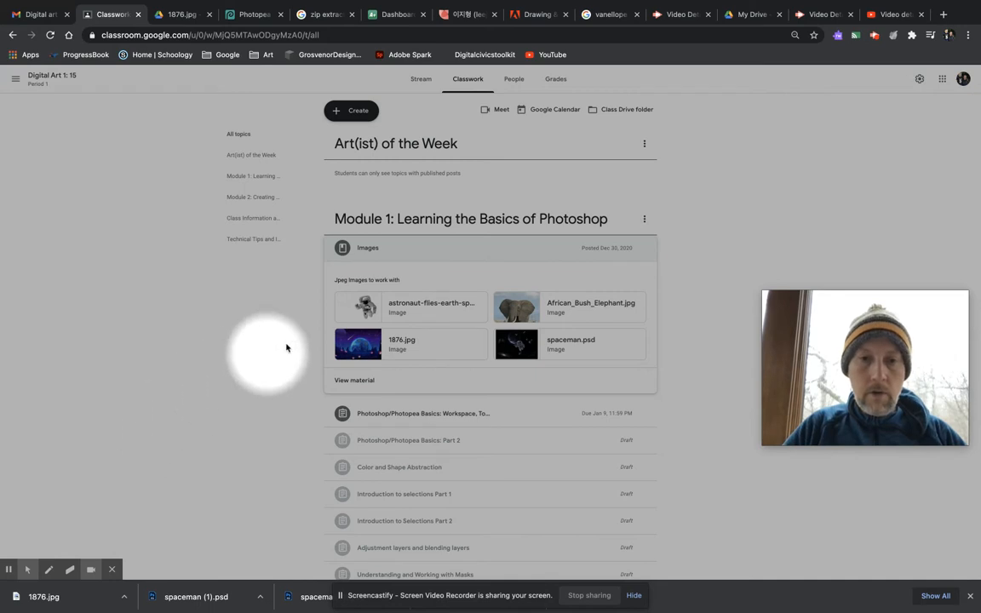
Step: Open the 1876.jpg image from the Module 1 Images material in a new browser tab
{"action": "left_click", "coordinate": [53, 80]}
{"action": "left_click", "coordinate": [468, 81]}
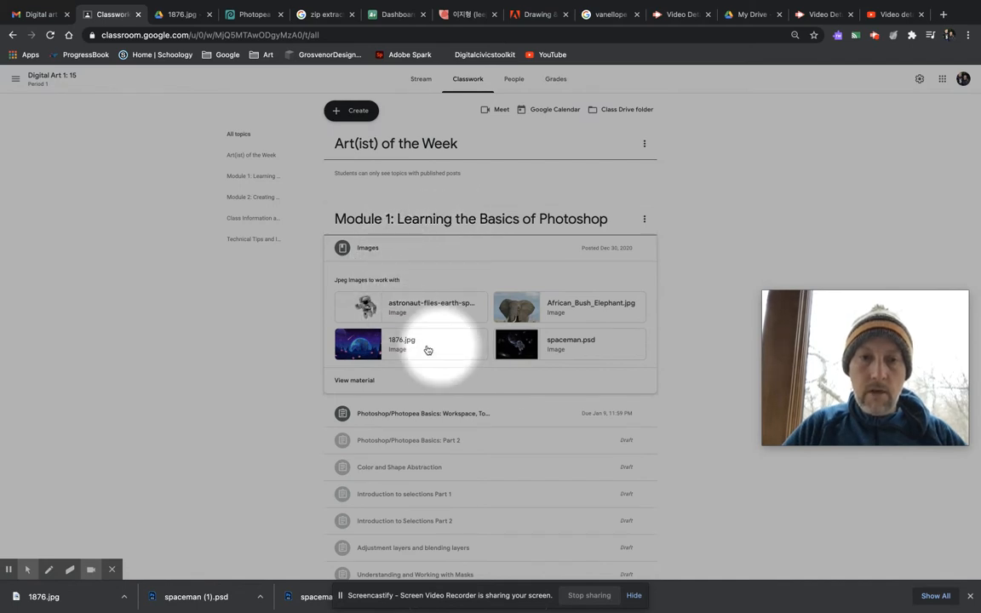
{"action": "right_click", "coordinate": [364, 344]}
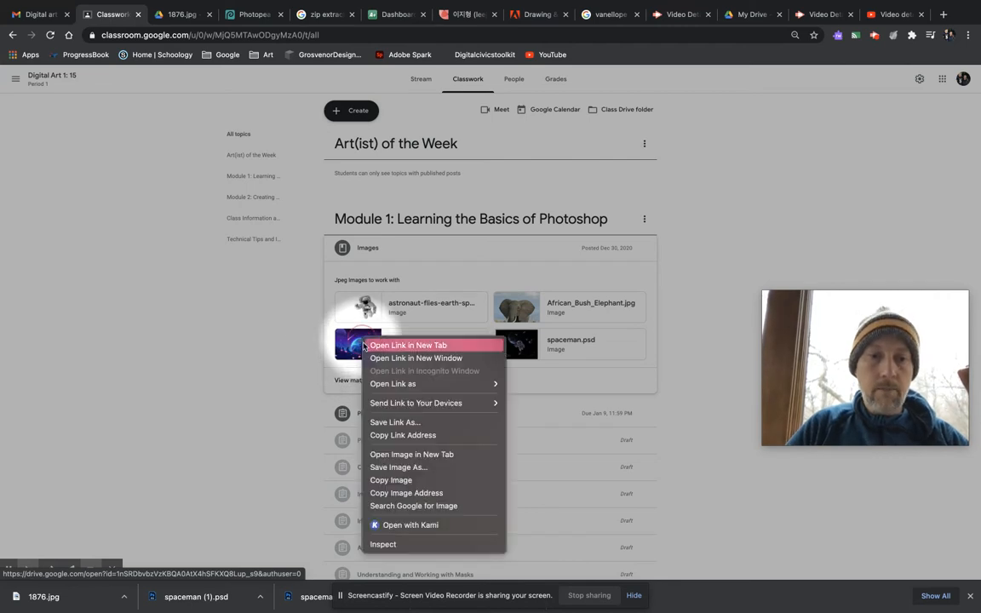
{"action": "left_click", "coordinate": [380, 347]}
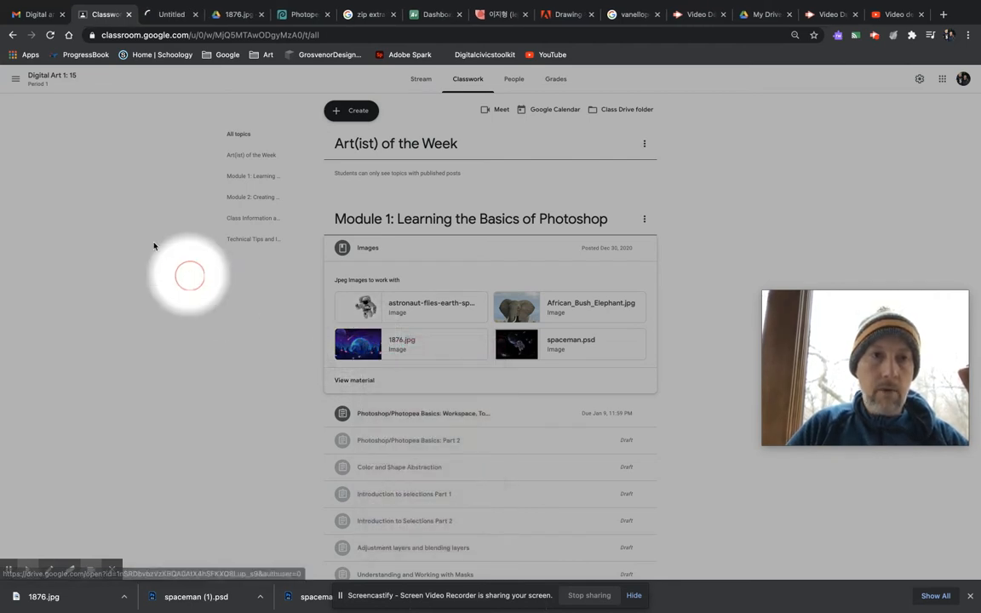
{"action": "left_click", "coordinate": [232, 14]}
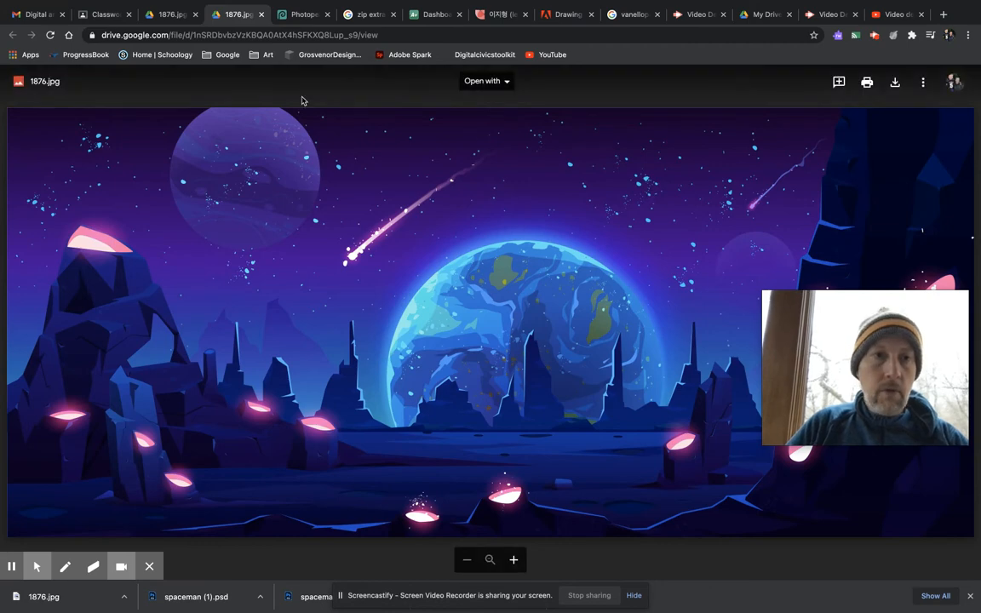
{"action": "left_click", "coordinate": [155, 16]}
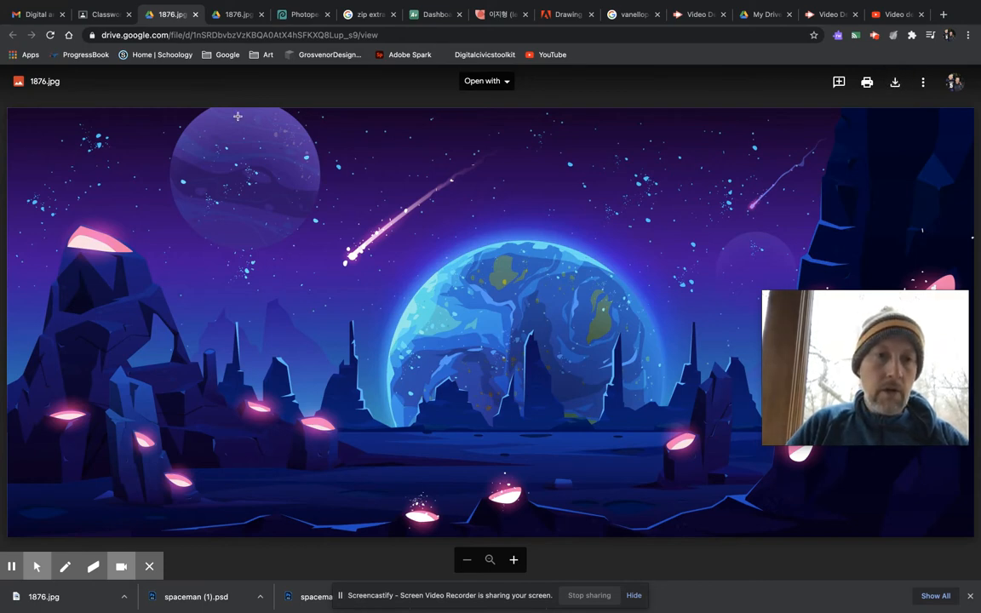
Step: Switch to Photopea and open 1876.jpg from the Downloads folder as a separate document
{"action": "left_click", "coordinate": [283, 15]}
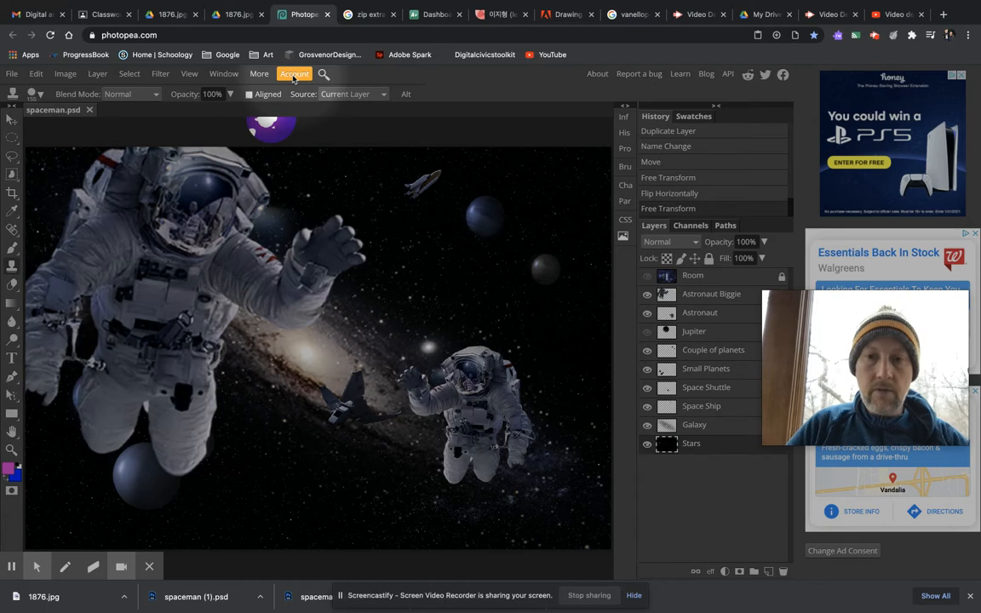
{"action": "left_click", "coordinate": [12, 120]}
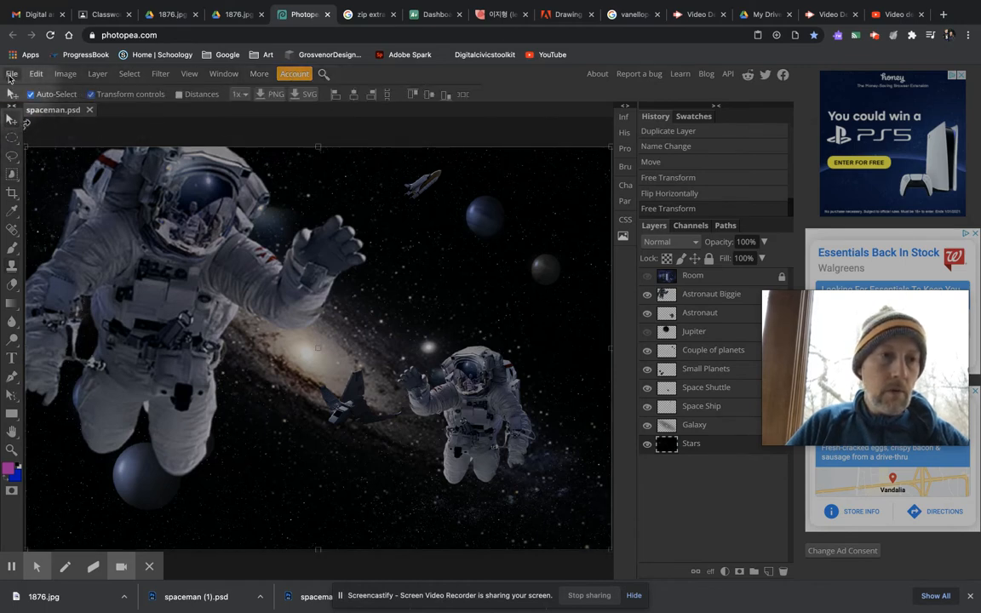
{"action": "left_click", "coordinate": [12, 75]}
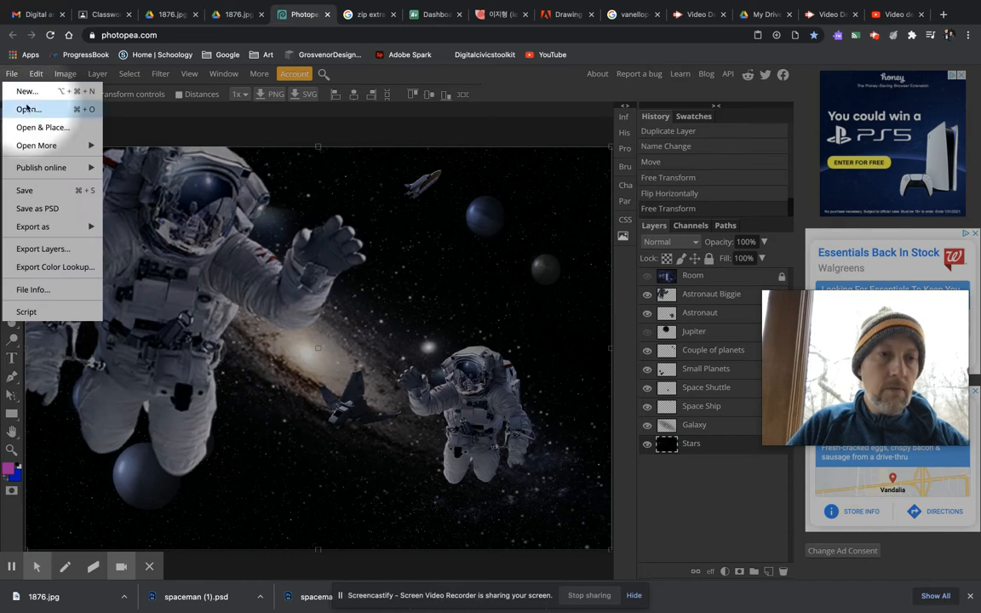
{"action": "left_click", "coordinate": [27, 108]}
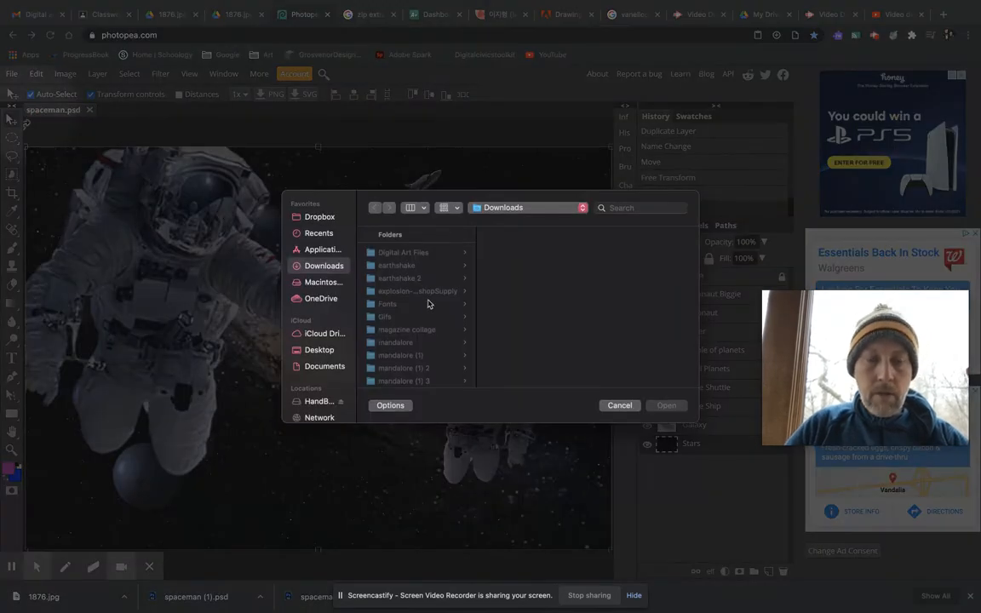
{"action": "scroll", "coordinate": [416, 314], "scroll_direction": "down", "scroll_amount": 10}
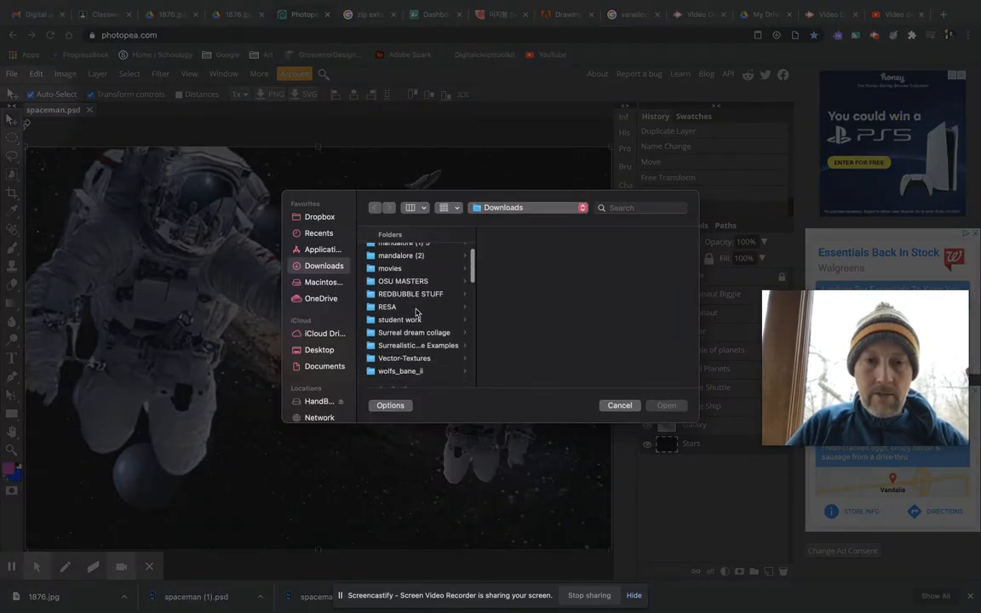
{"action": "scroll", "coordinate": [416, 314], "scroll_direction": "down", "scroll_amount": 3}
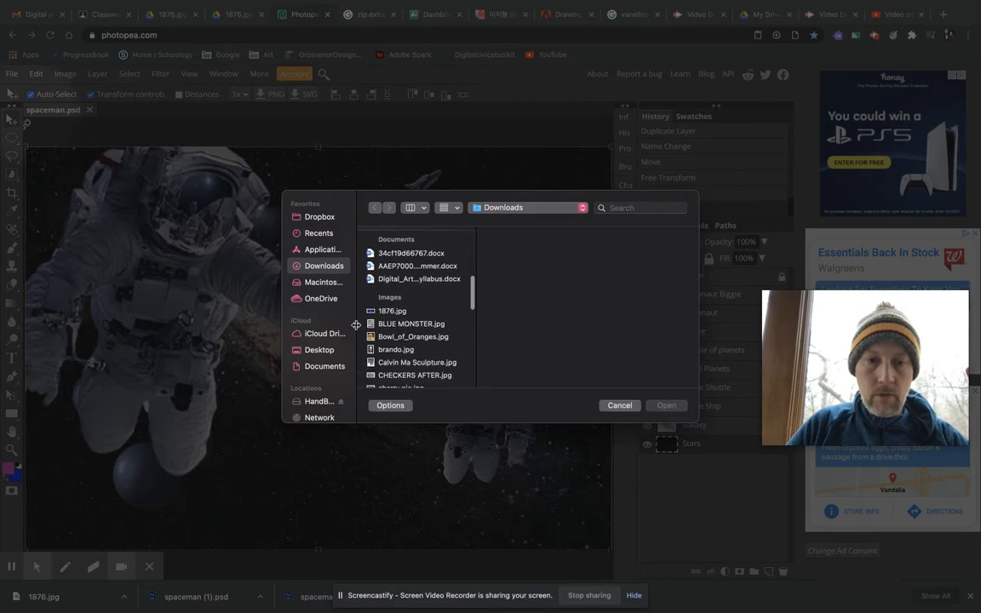
{"action": "left_click", "coordinate": [392, 311]}
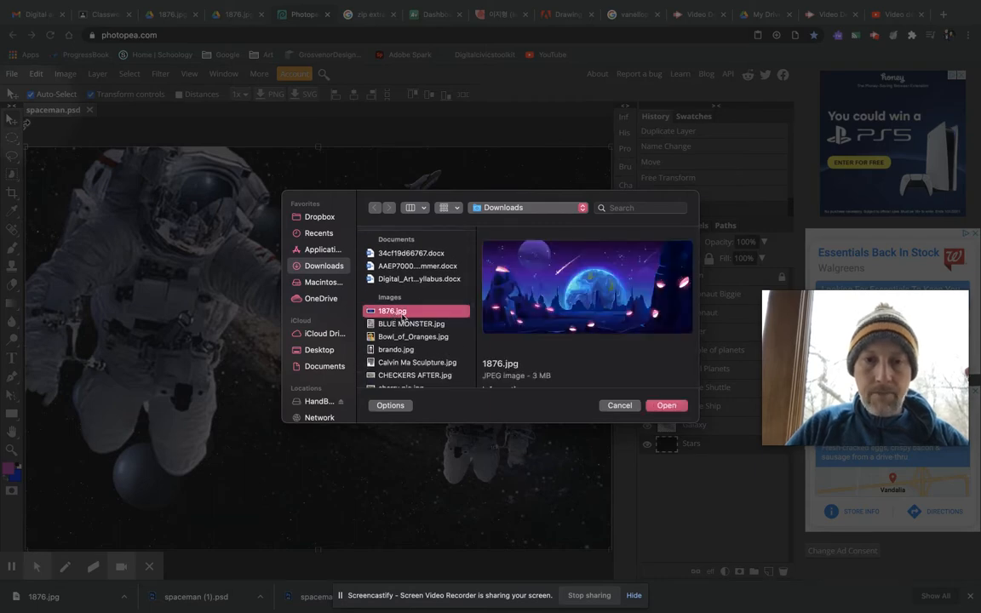
{"action": "left_click", "coordinate": [671, 407]}
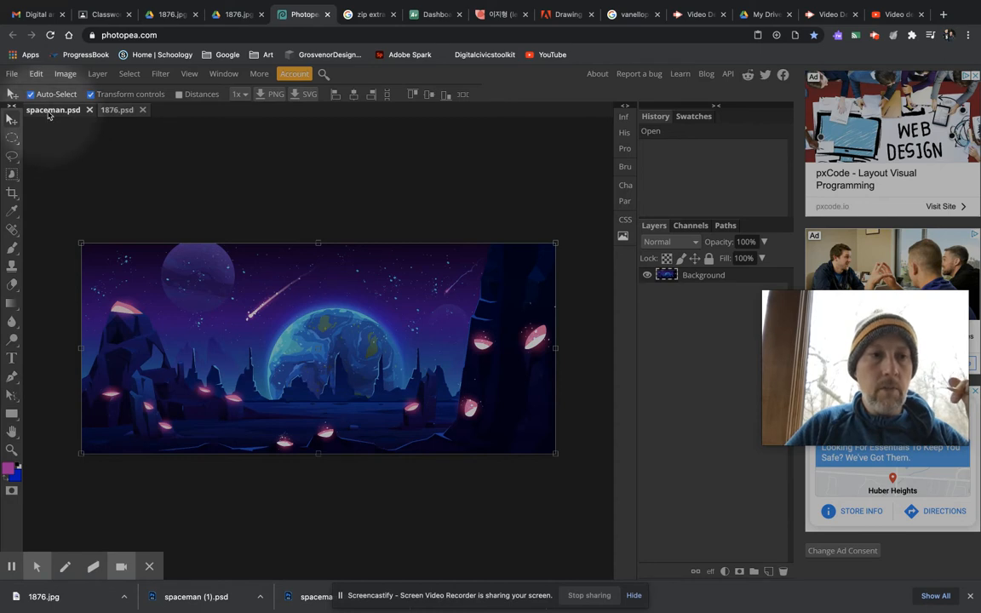
{"action": "left_click", "coordinate": [12, 136]}
{"action": "left_click", "coordinate": [11, 174]}
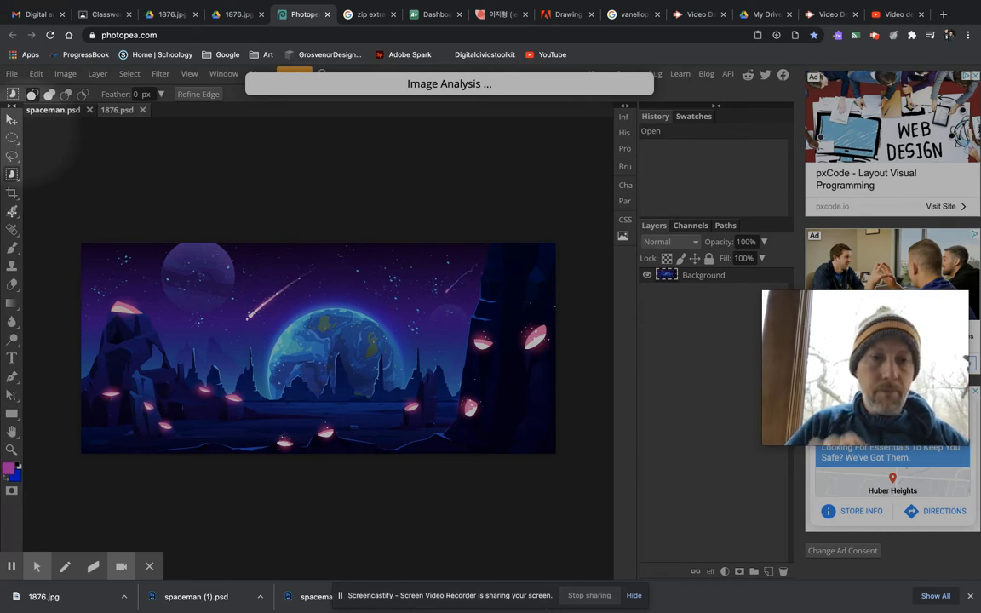
{"action": "left_click", "coordinate": [12, 212]}
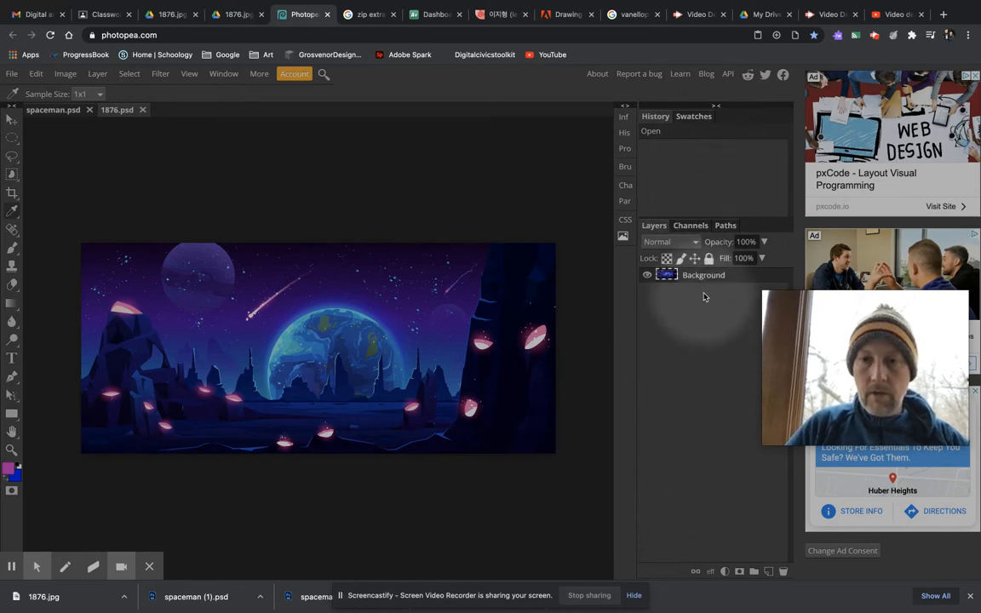
Step: Check the Background layer's visibility by hiding and showing it, and duplicate the layer
{"action": "left_click", "coordinate": [649, 276]}
{"action": "left_click", "coordinate": [649, 275]}
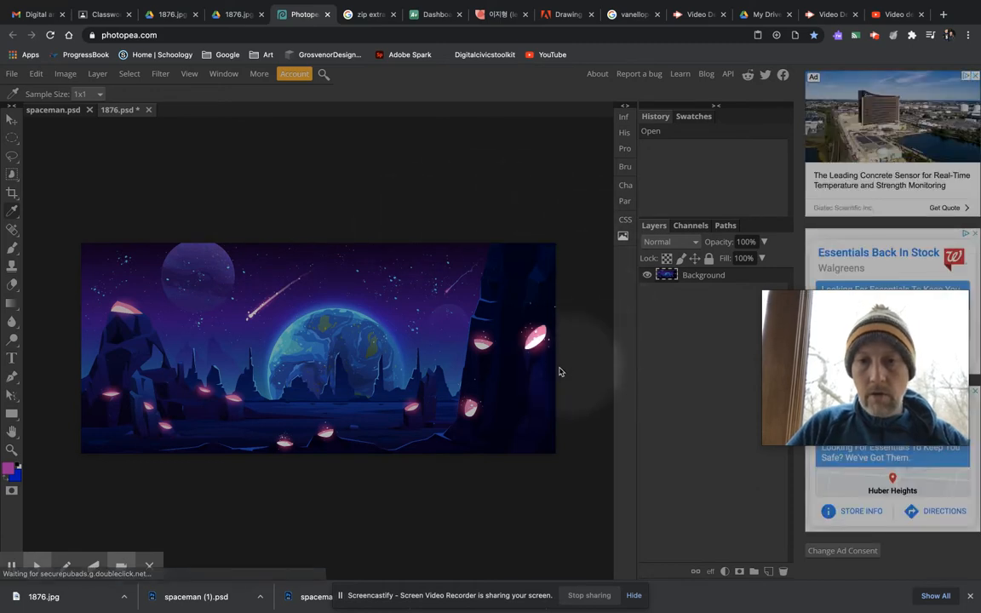
{"action": "right_click", "coordinate": [738, 280]}
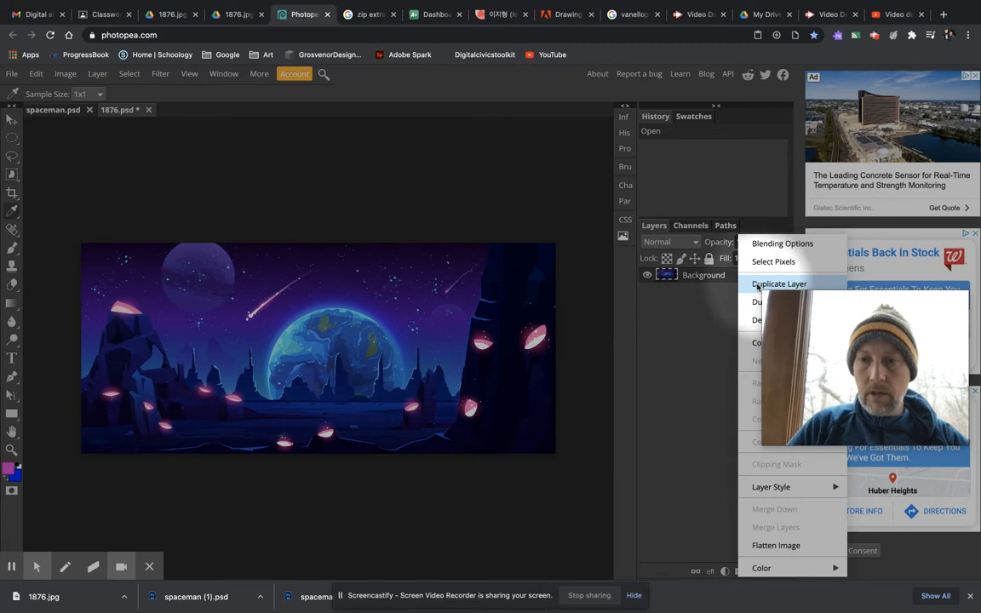
{"action": "left_click", "coordinate": [758, 287]}
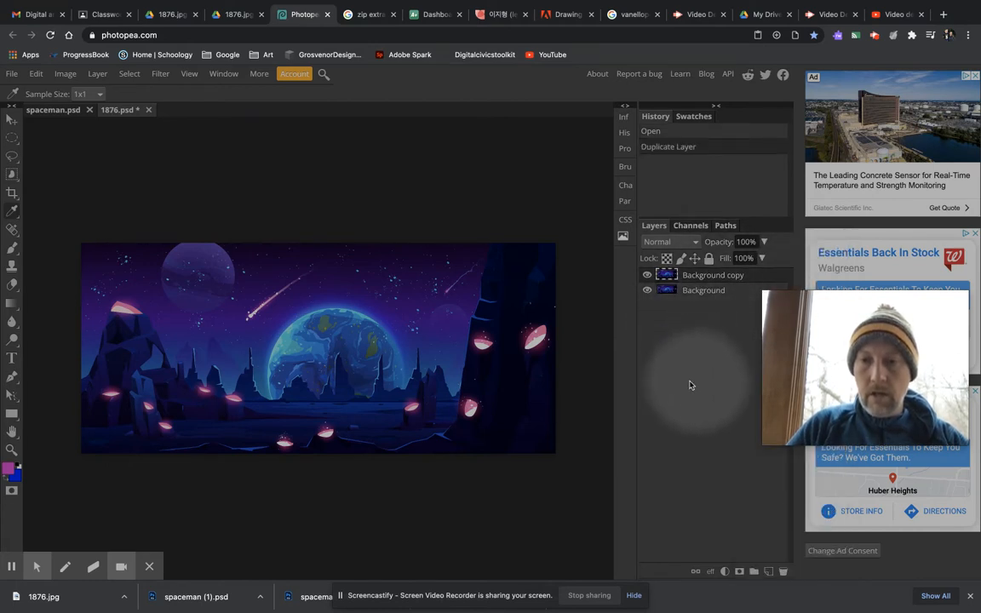
Step: Try to squash the Background copy layer vertically from its upper edge to about 86% height
{"action": "left_click", "coordinate": [11, 119]}
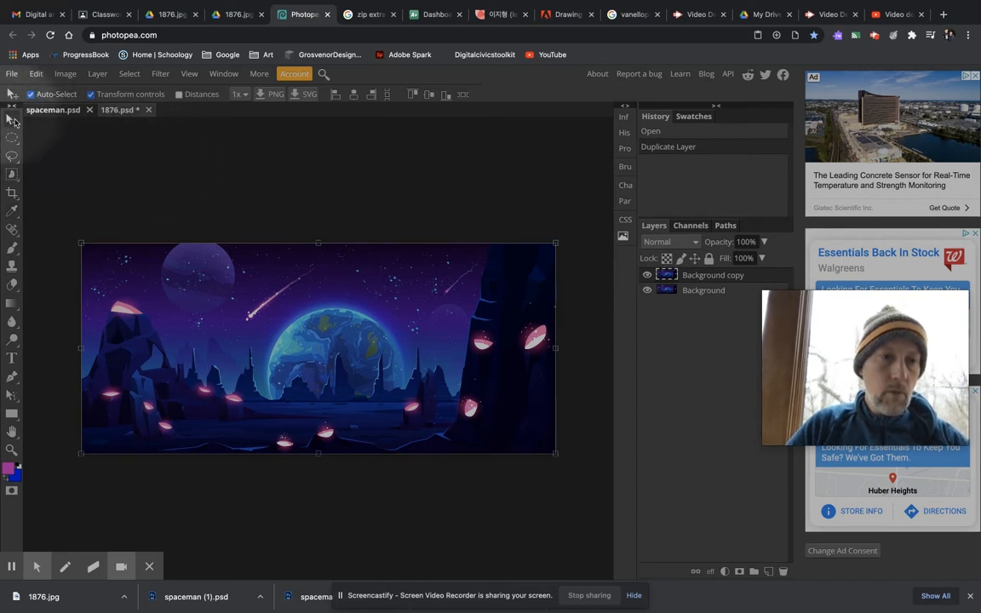
{"action": "left_click", "coordinate": [9, 451]}
{"action": "left_click", "coordinate": [245, 371]}
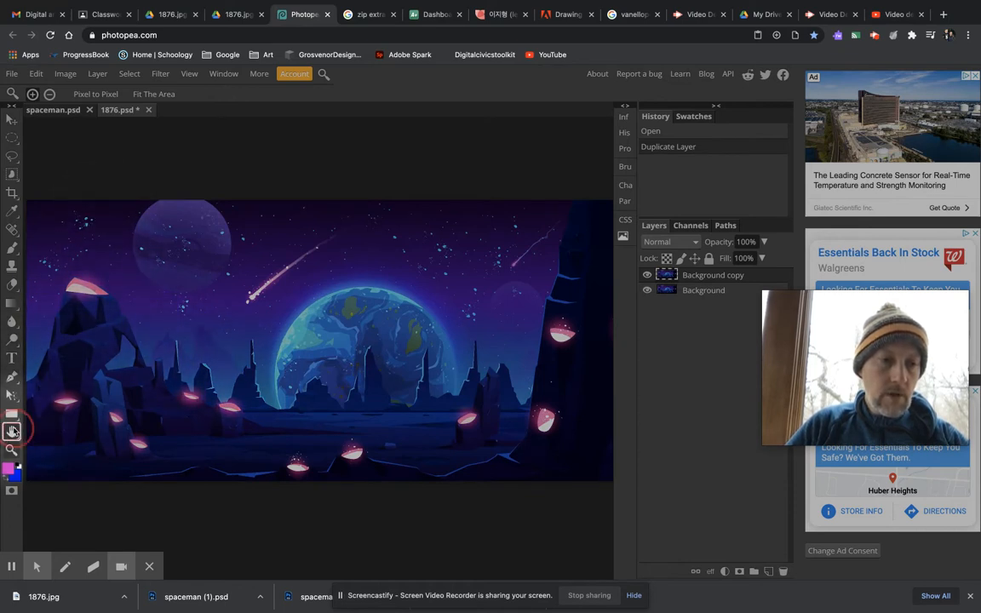
{"action": "left_click", "coordinate": [11, 432]}
{"action": "left_click_drag", "start_coordinate": [224, 371], "coordinate": [192, 346]}
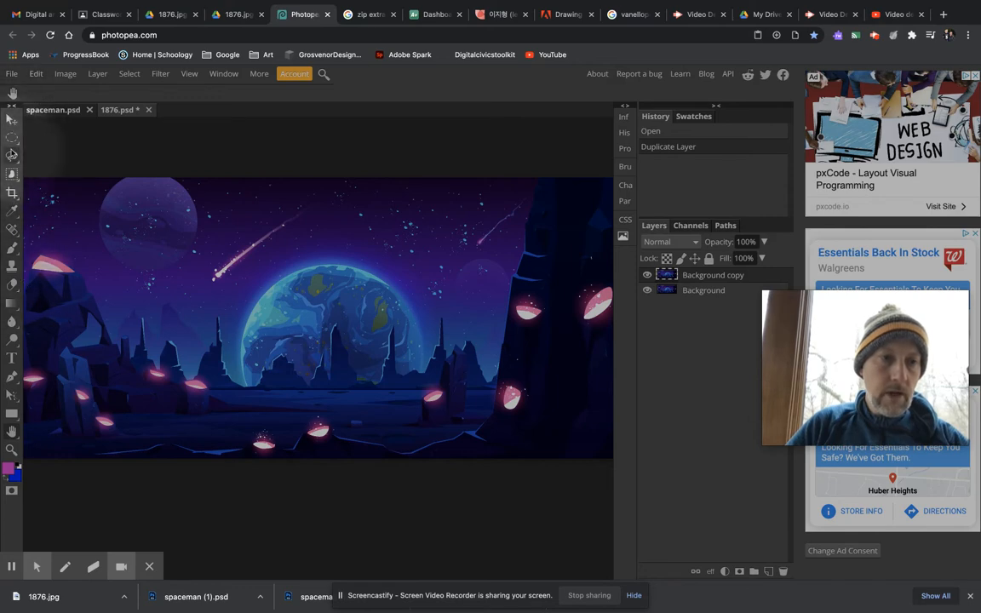
{"action": "left_click", "coordinate": [12, 119]}
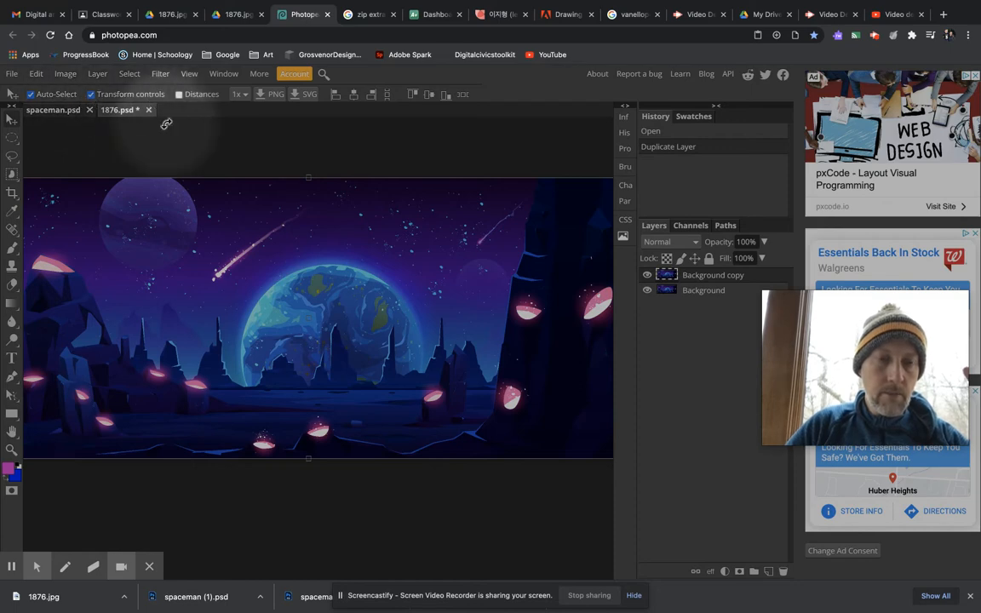
{"action": "left_click_drag", "start_coordinate": [309, 179], "coordinate": [319, 220]}
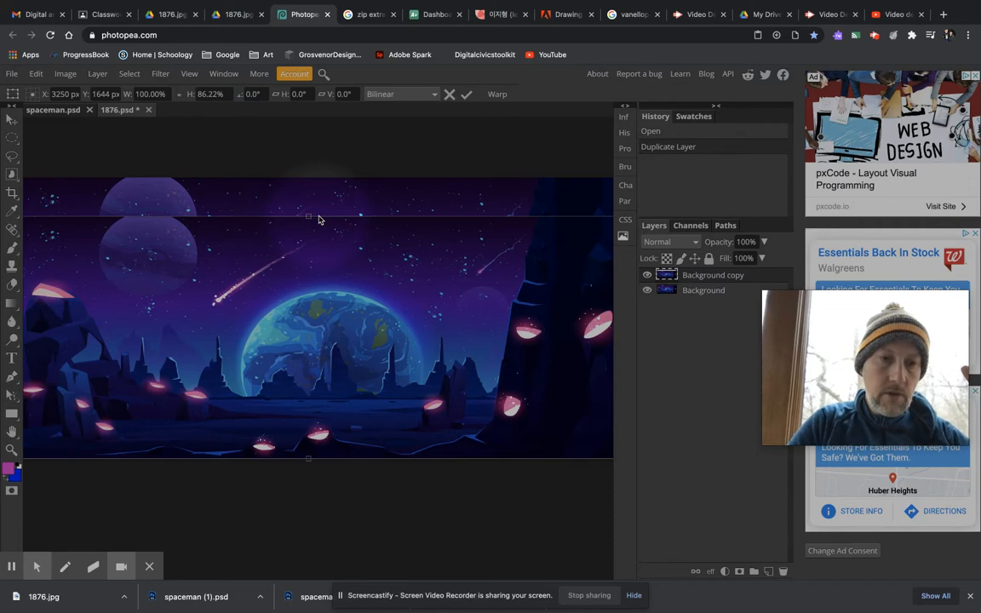
{"action": "left_click", "coordinate": [450, 95]}
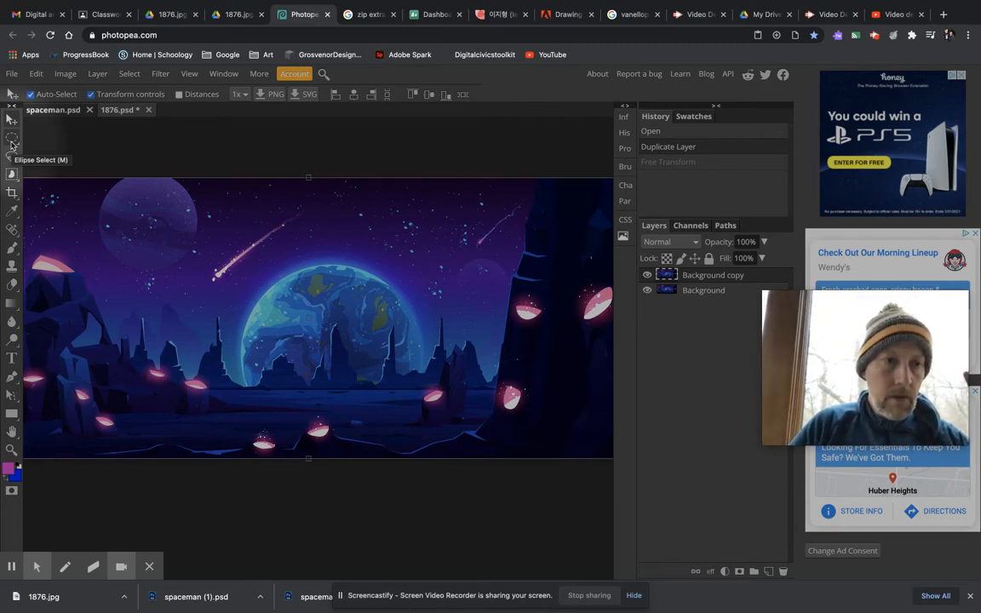
{"action": "right_click", "coordinate": [11, 143]}
{"action": "left_click", "coordinate": [11, 141]}
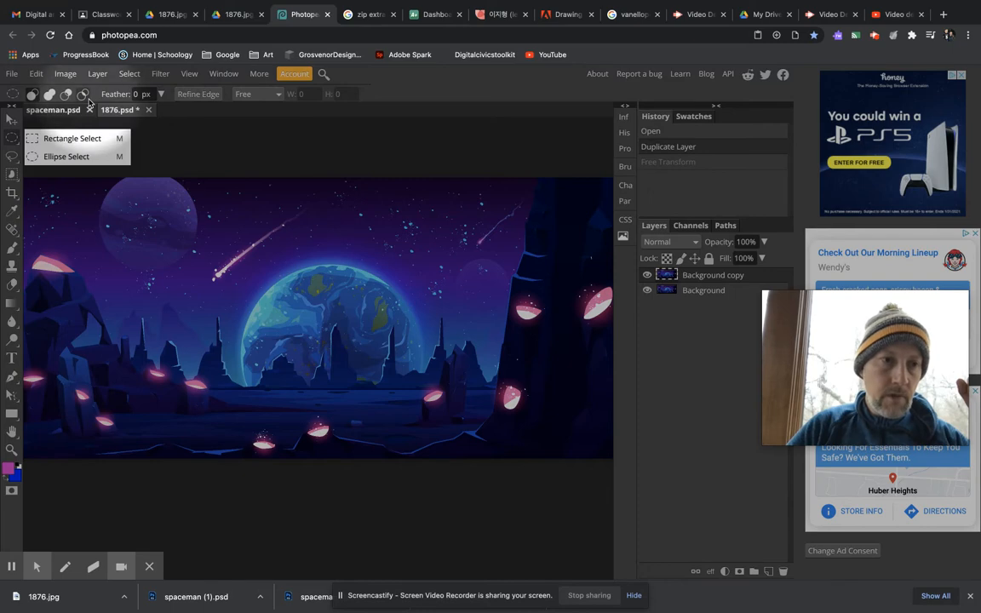
{"action": "left_click", "coordinate": [10, 160]}
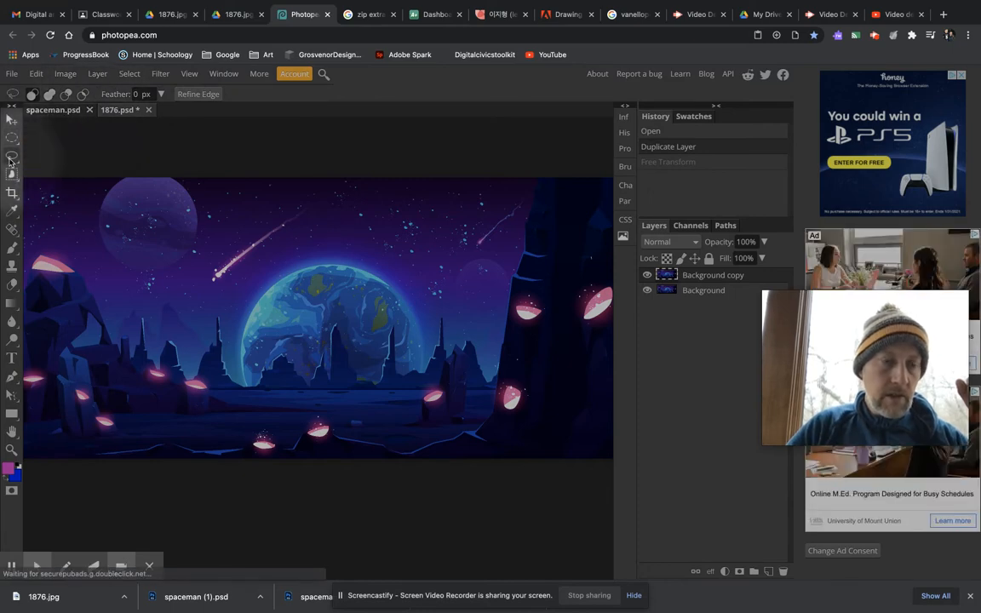
{"action": "left_click", "coordinate": [11, 159]}
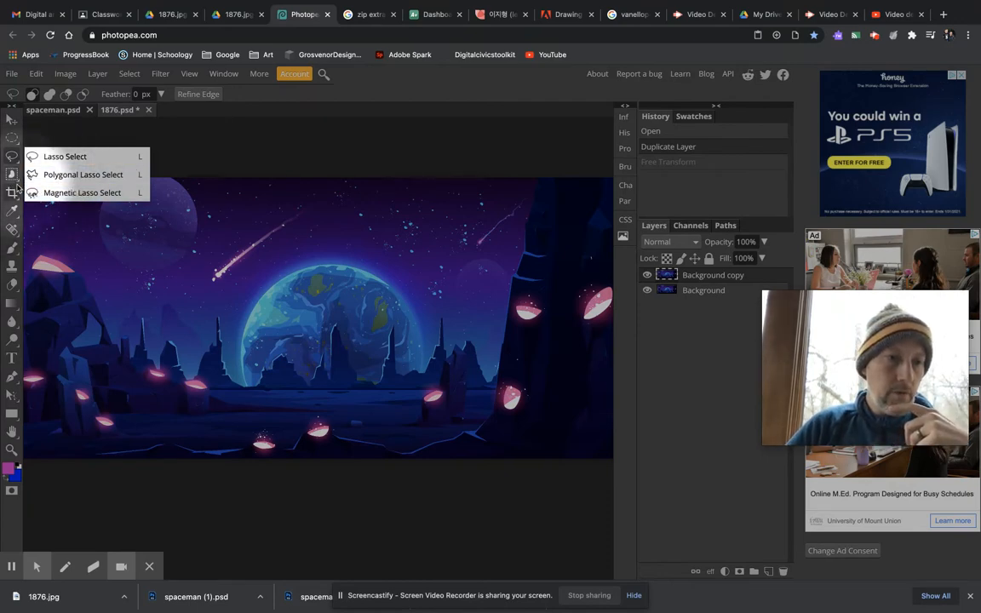
Step: Crop the image at full height to the area between the outer rocks and the dark cliff, keeping both planets in frame
{"action": "left_click", "coordinate": [11, 194]}
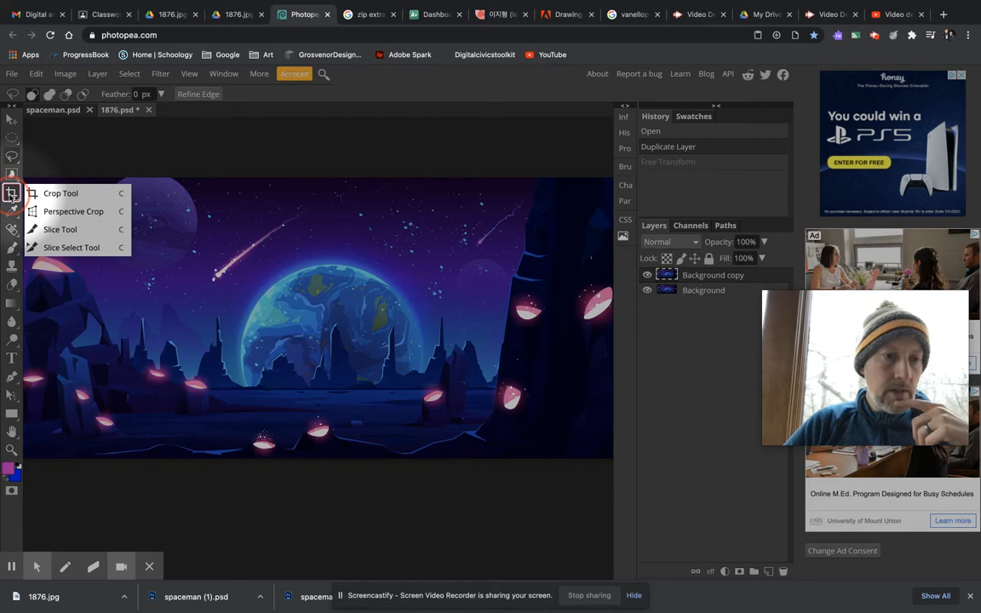
{"action": "left_click", "coordinate": [12, 194]}
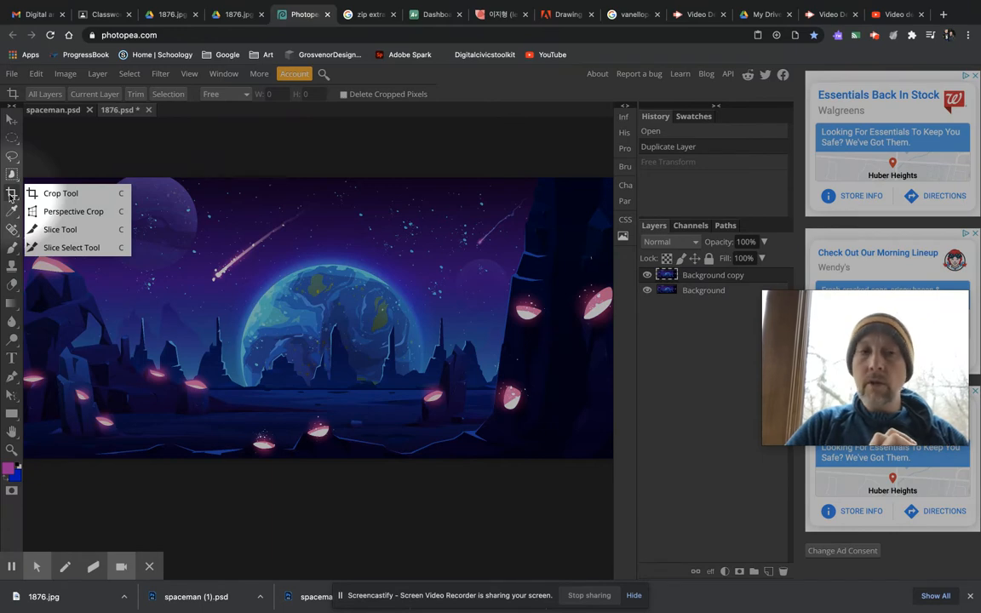
{"action": "left_click", "coordinate": [59, 192]}
{"action": "scroll", "coordinate": [146, 169], "scroll_direction": "down", "scroll_amount": 5}
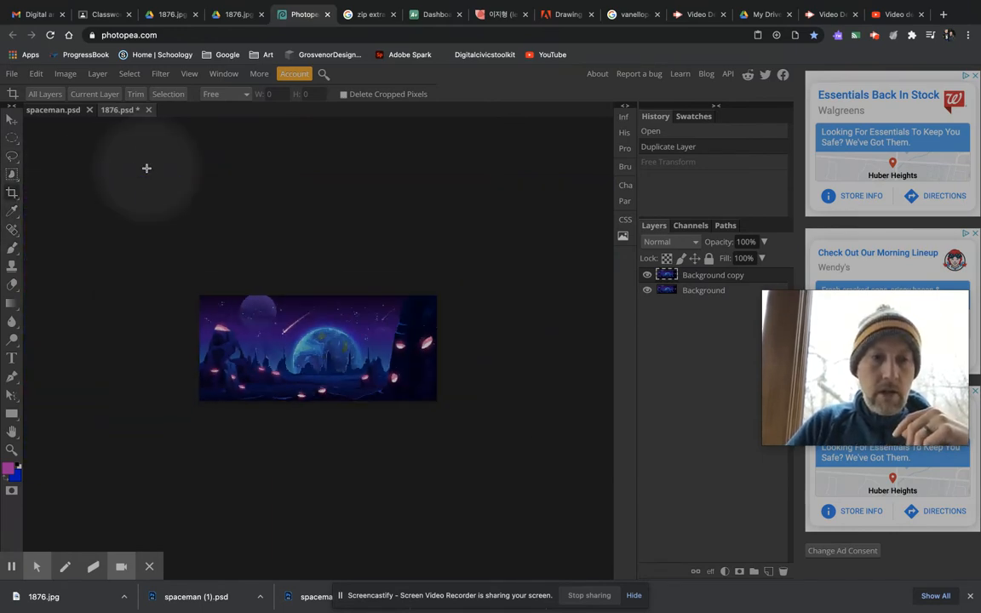
{"action": "key", "text": "ctrl+0"}
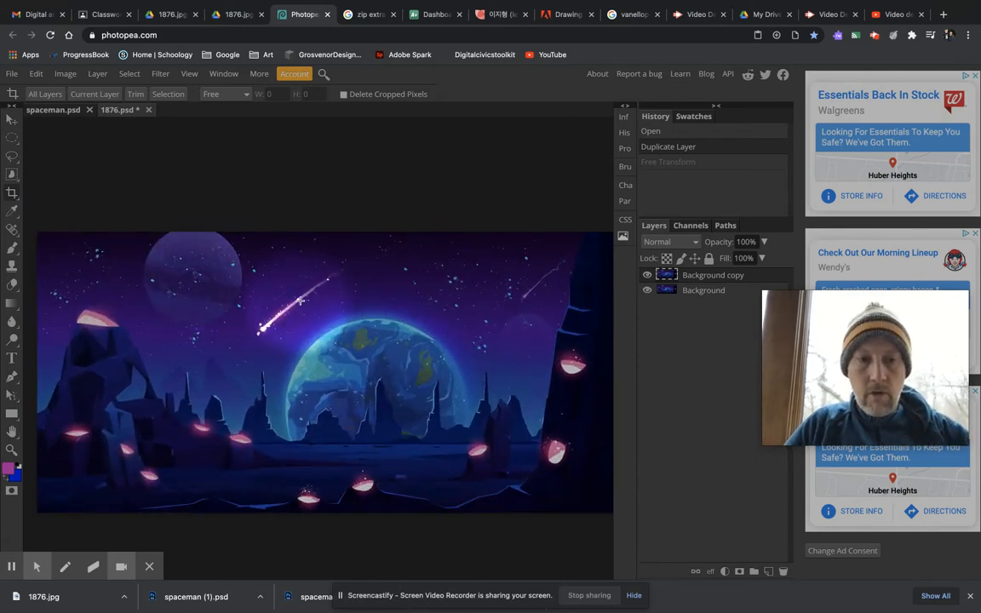
{"action": "left_click_drag", "start_coordinate": [295, 295], "coordinate": [282, 267]}
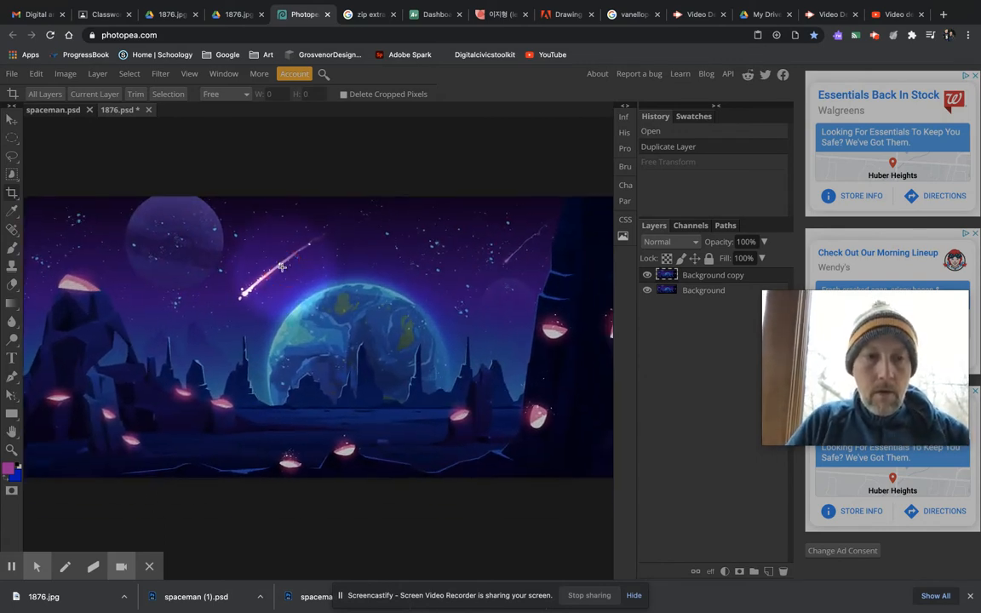
{"action": "scroll", "coordinate": [282, 267], "scroll_direction": "down", "scroll_amount": 1}
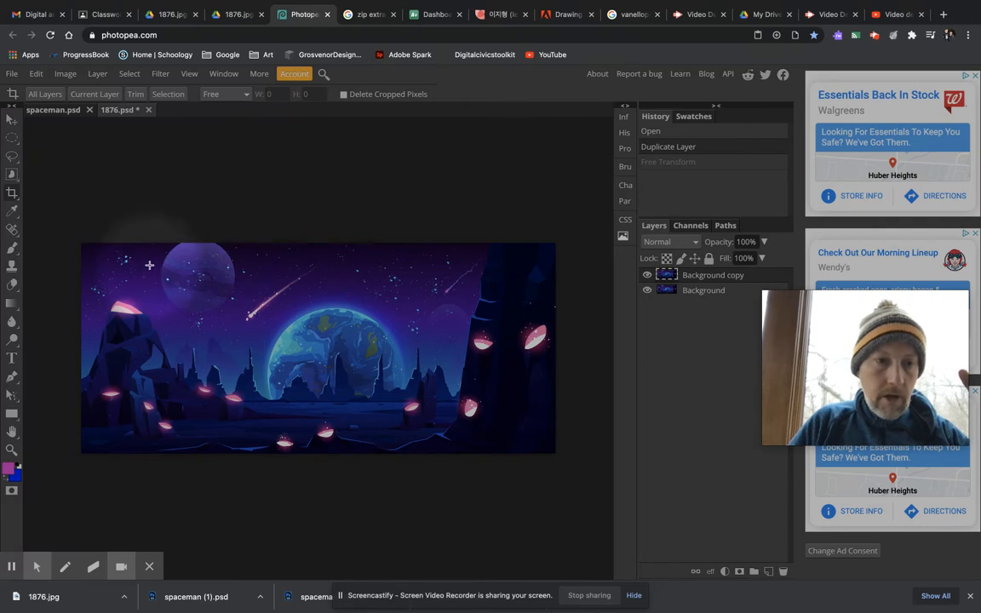
{"action": "left_click_drag", "start_coordinate": [149, 240], "coordinate": [470, 452]}
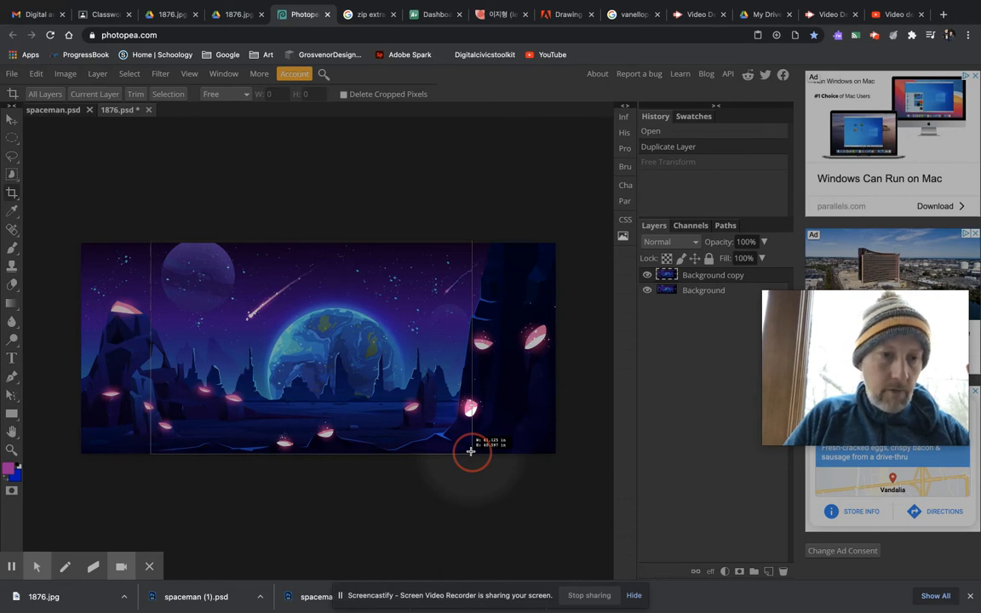
{"action": "left_click_drag", "start_coordinate": [470, 452], "coordinate": [471, 452]}
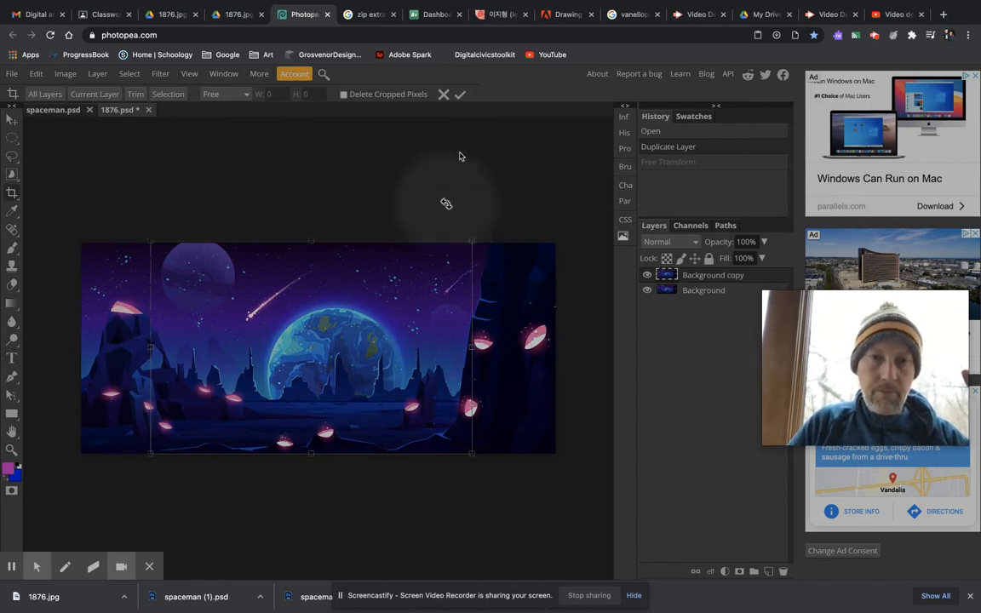
{"action": "left_click", "coordinate": [460, 94]}
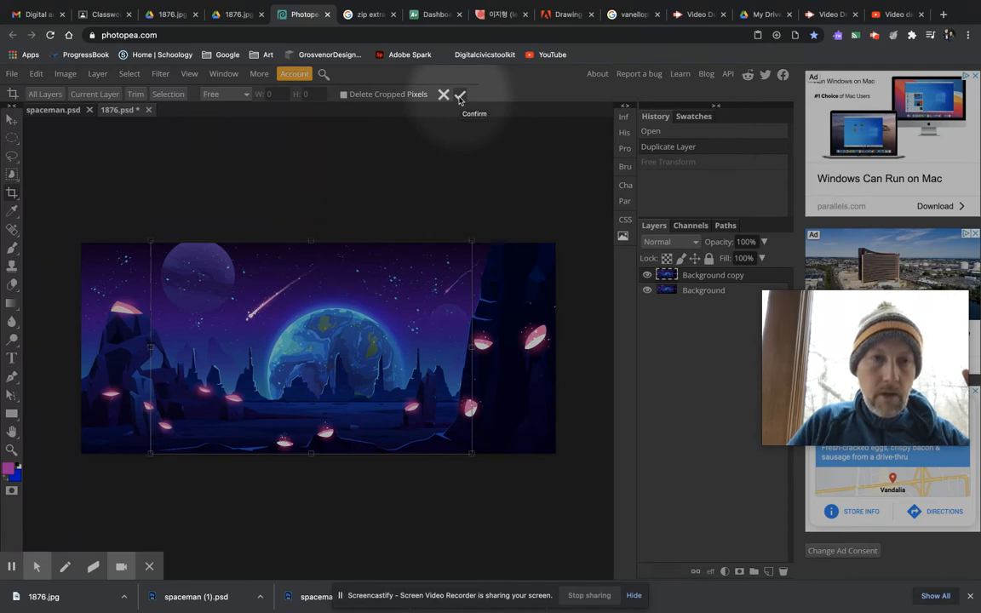
{"action": "left_click", "coordinate": [460, 96]}
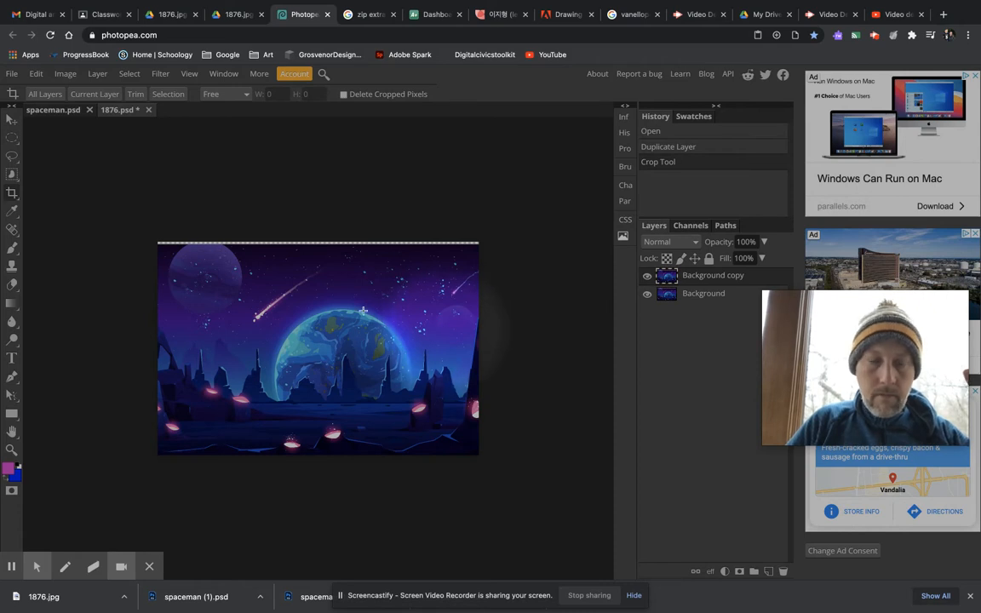
Step: Stretch the Background copy layer upward to 101.18% height so it covers the transparent strip above the landscape
{"action": "left_click", "coordinate": [12, 119]}
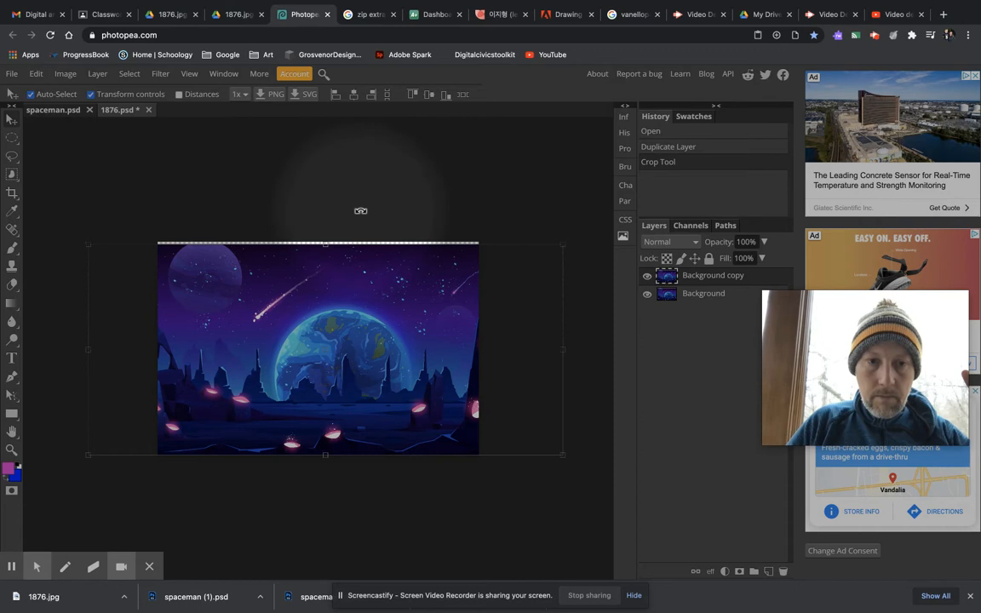
{"action": "left_click_drag", "start_coordinate": [324, 250], "coordinate": [323, 244]}
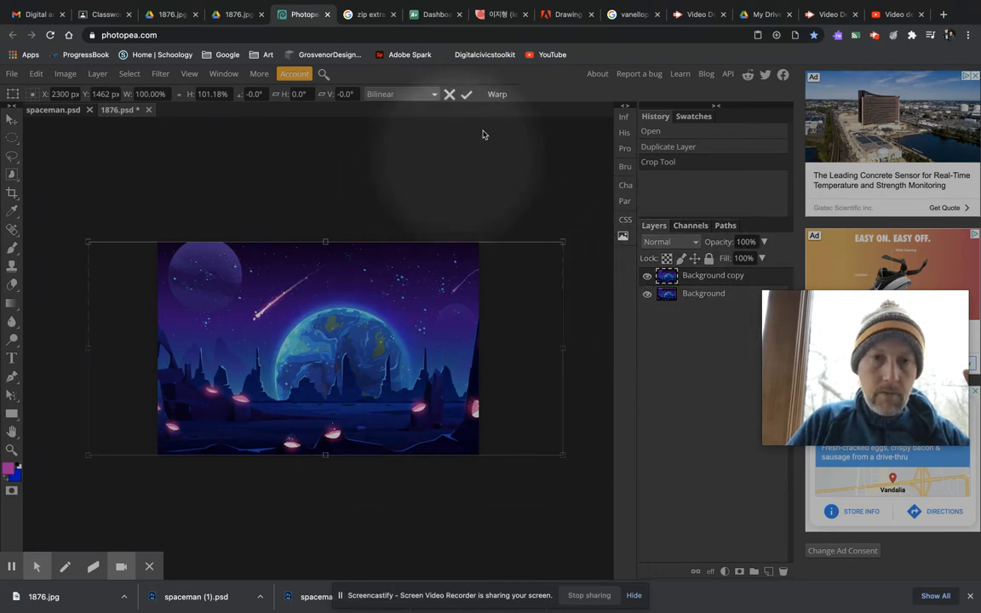
{"action": "left_click", "coordinate": [466, 94]}
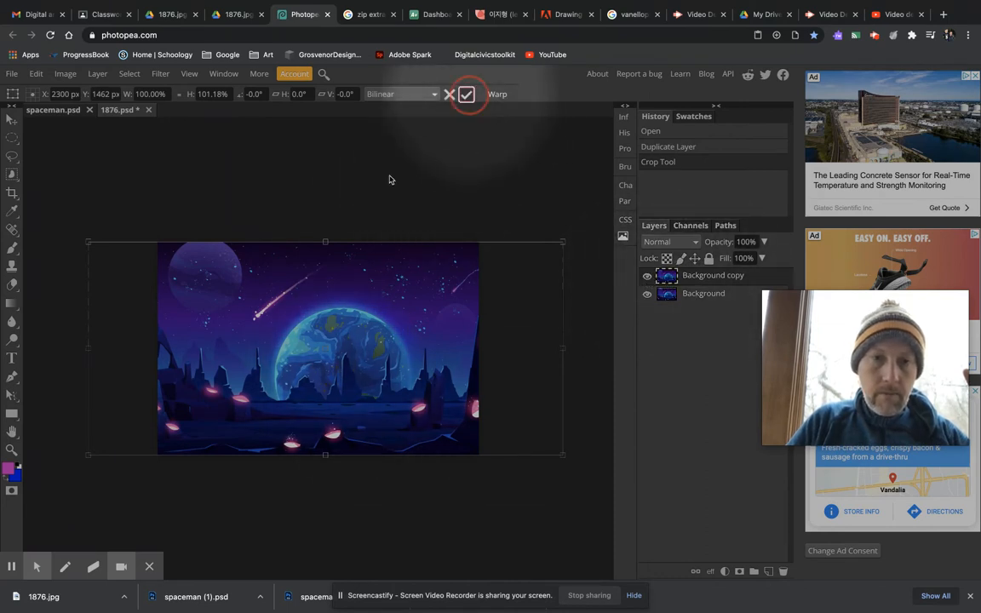
{"action": "left_click", "coordinate": [13, 192]}
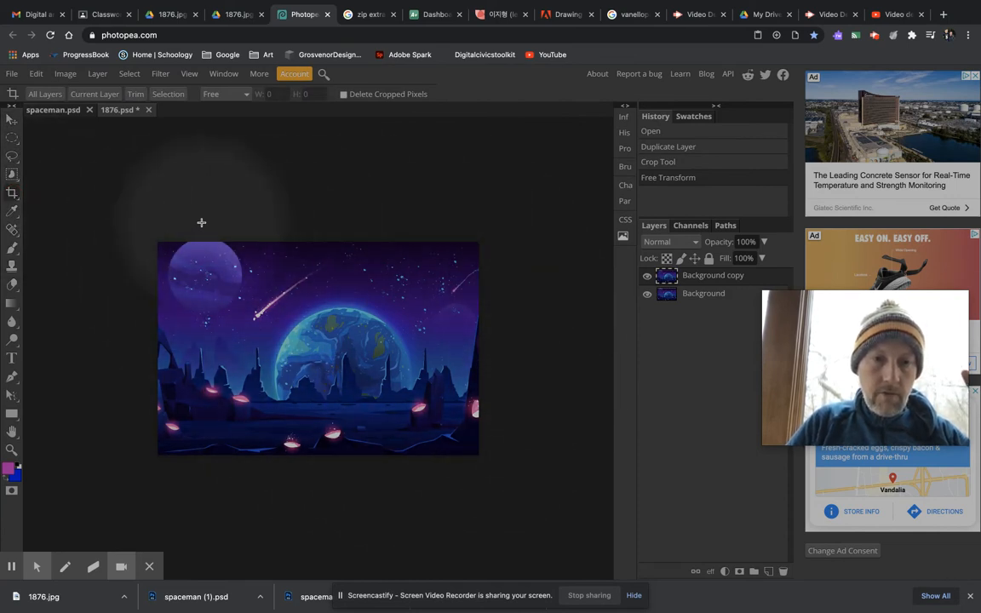
Step: Check the foreground colour, then use the Eyedropper to sample the planet's light tone and finally the pink of a glowing crater
{"action": "left_click", "coordinate": [11, 212]}
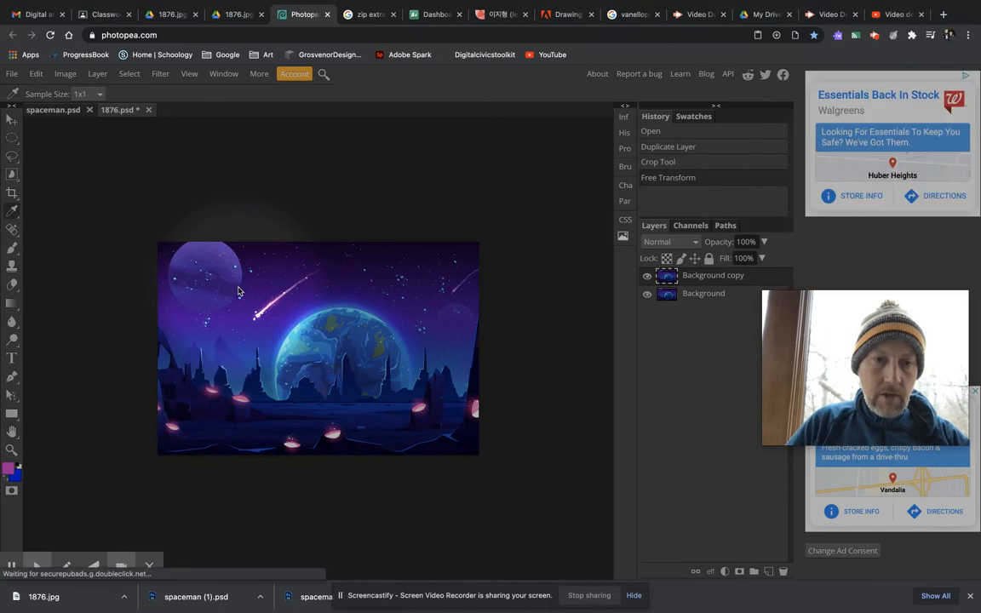
{"action": "scroll", "coordinate": [239, 291], "scroll_direction": "up", "scroll_amount": 5}
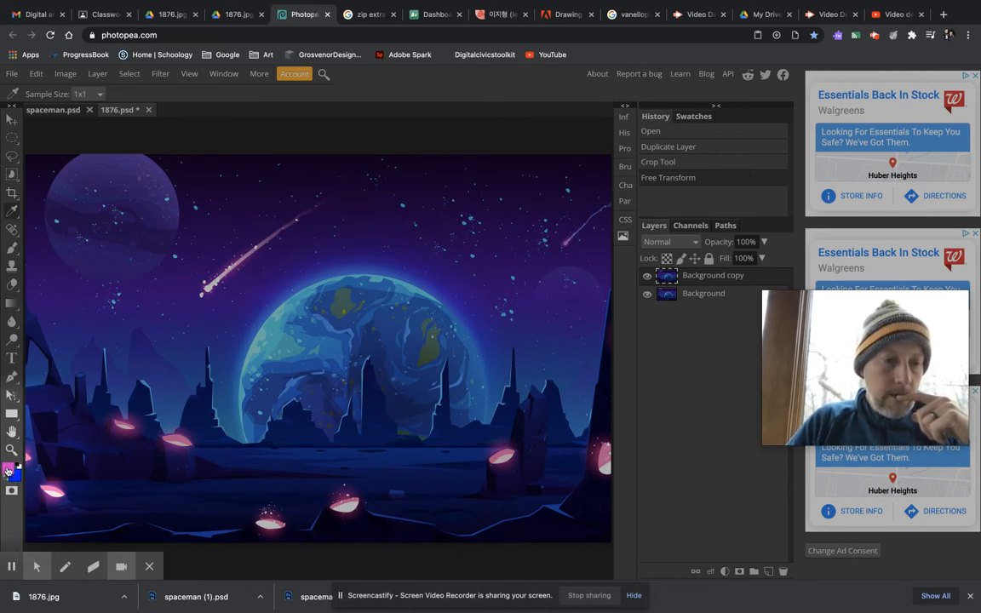
{"action": "left_click", "coordinate": [10, 469]}
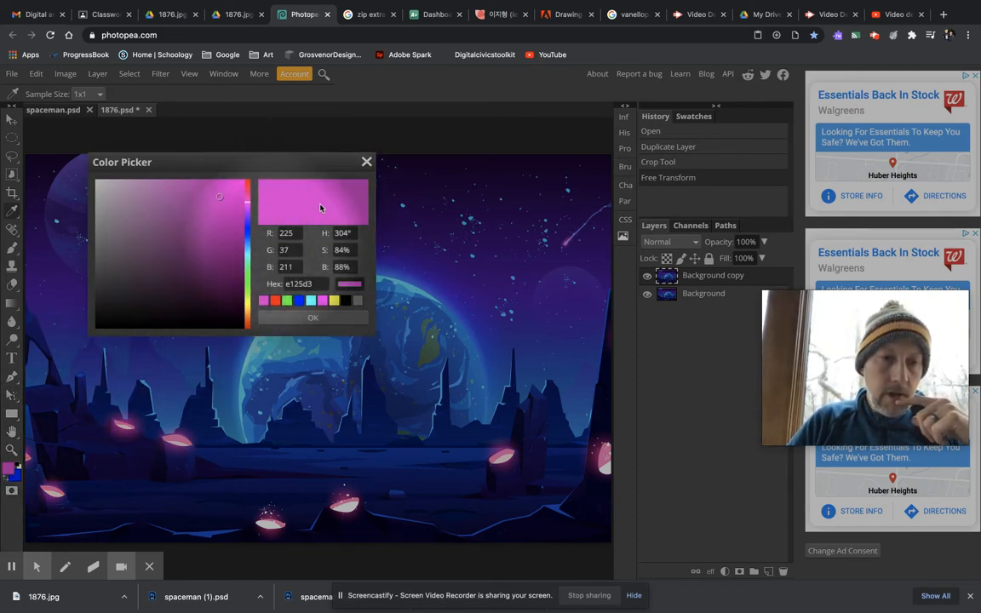
{"action": "left_click", "coordinate": [366, 161]}
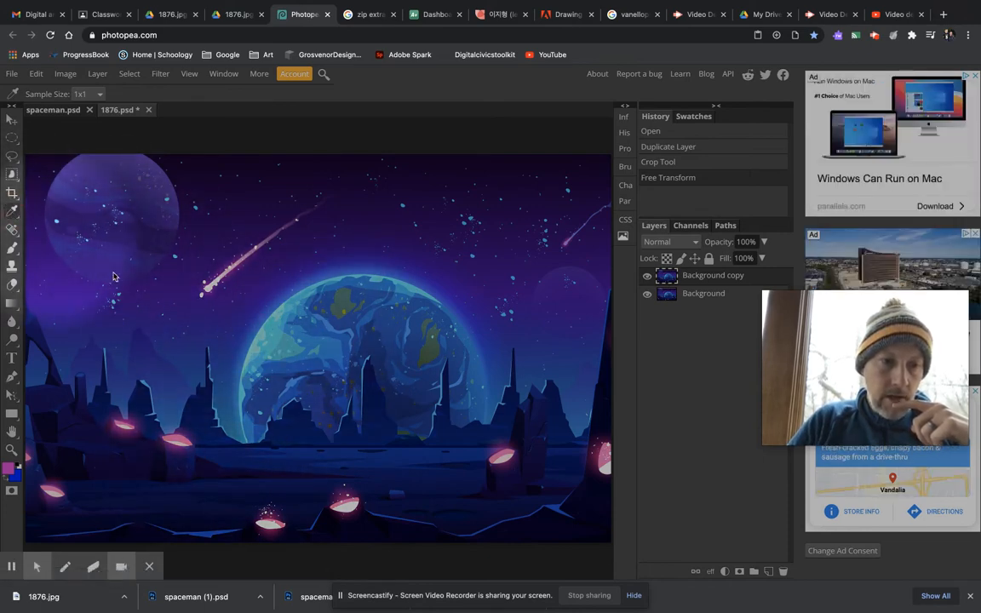
{"action": "left_click", "coordinate": [269, 328]}
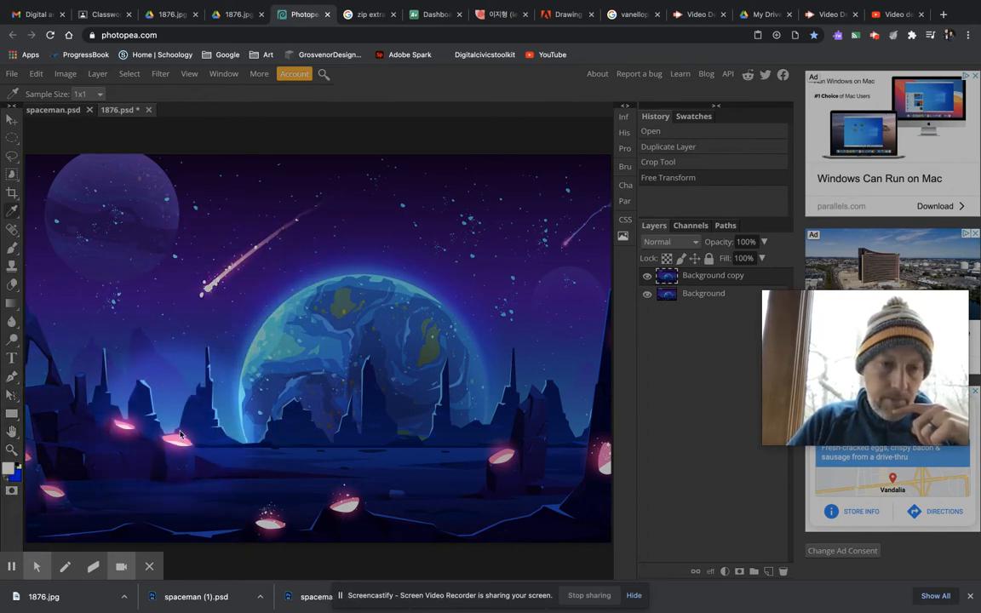
{"action": "left_click", "coordinate": [179, 441]}
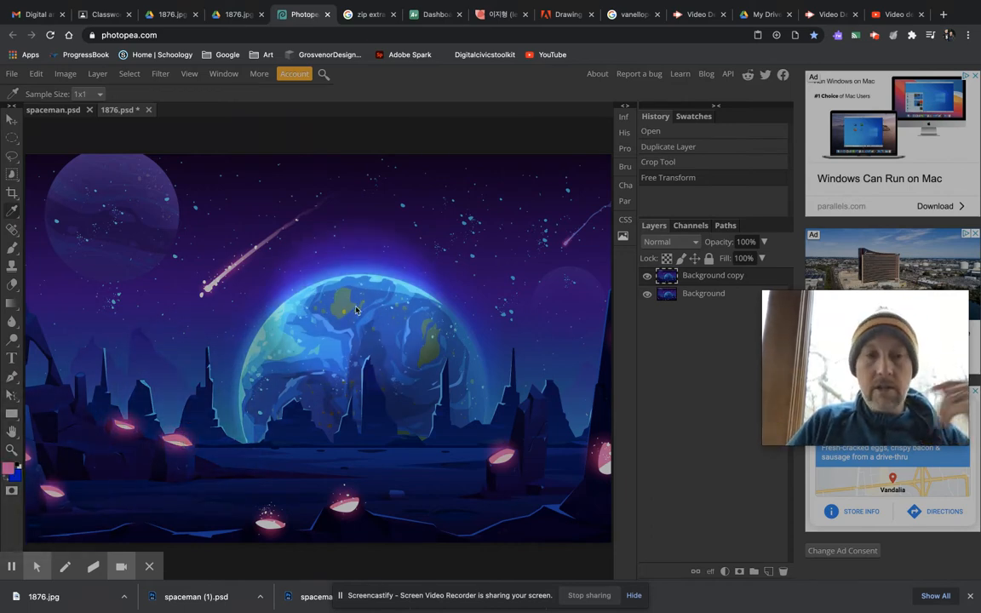
Step: Check the background colour in the Color Picker and swap the colours so blue is the foreground and pink the background
{"action": "left_click", "coordinate": [17, 474]}
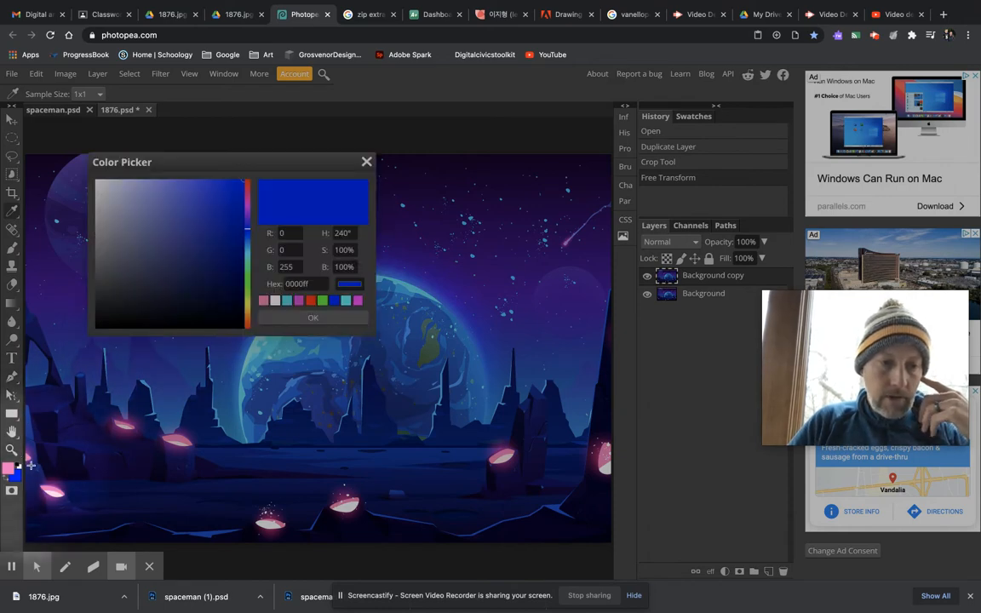
{"action": "left_click", "coordinate": [367, 162]}
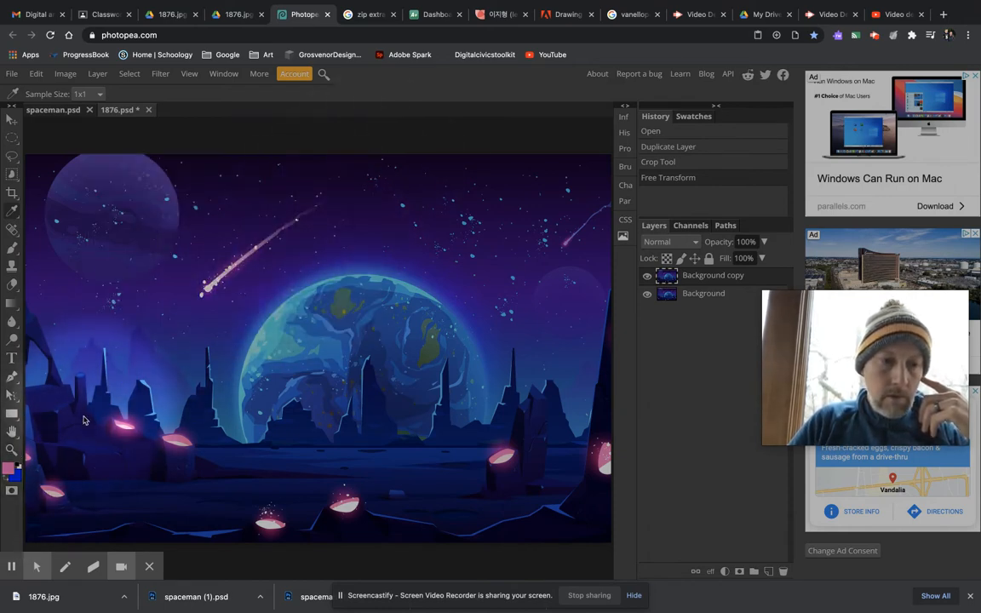
{"action": "left_click", "coordinate": [18, 466]}
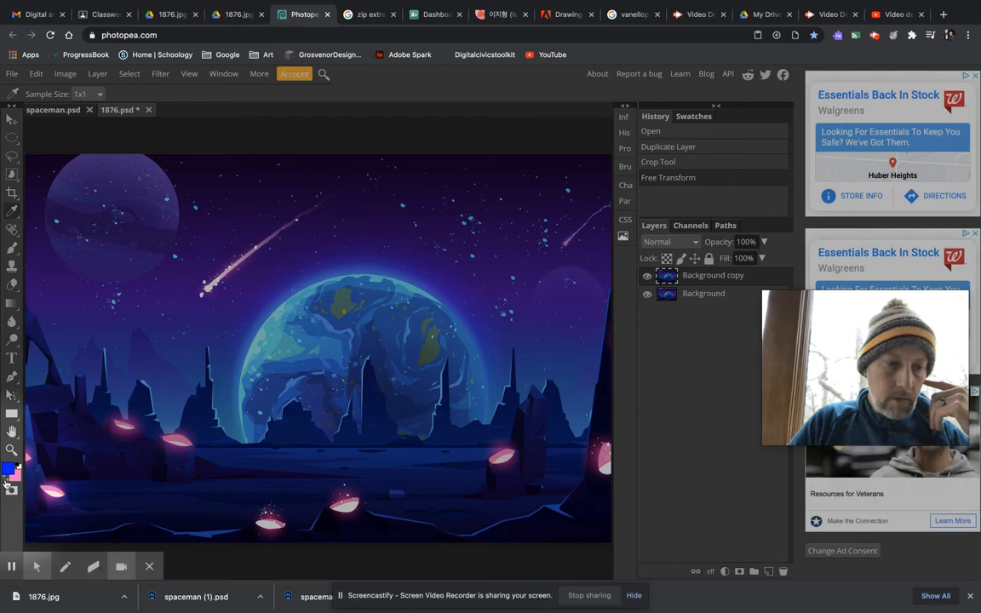
{"action": "left_click", "coordinate": [6, 480]}
{"action": "left_click", "coordinate": [6, 482]}
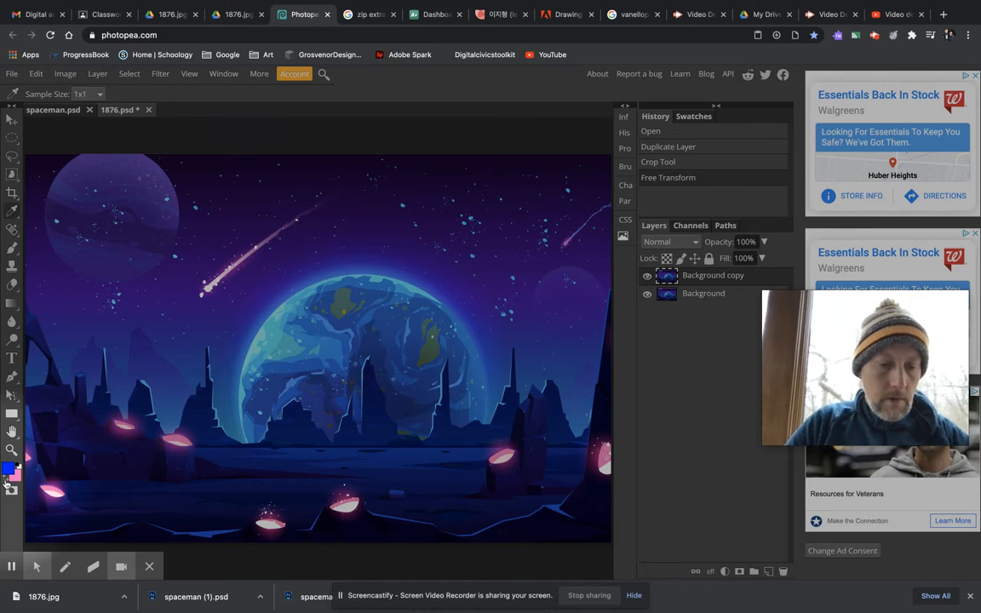
{"action": "left_click", "coordinate": [6, 481]}
{"action": "left_click", "coordinate": [6, 481]}
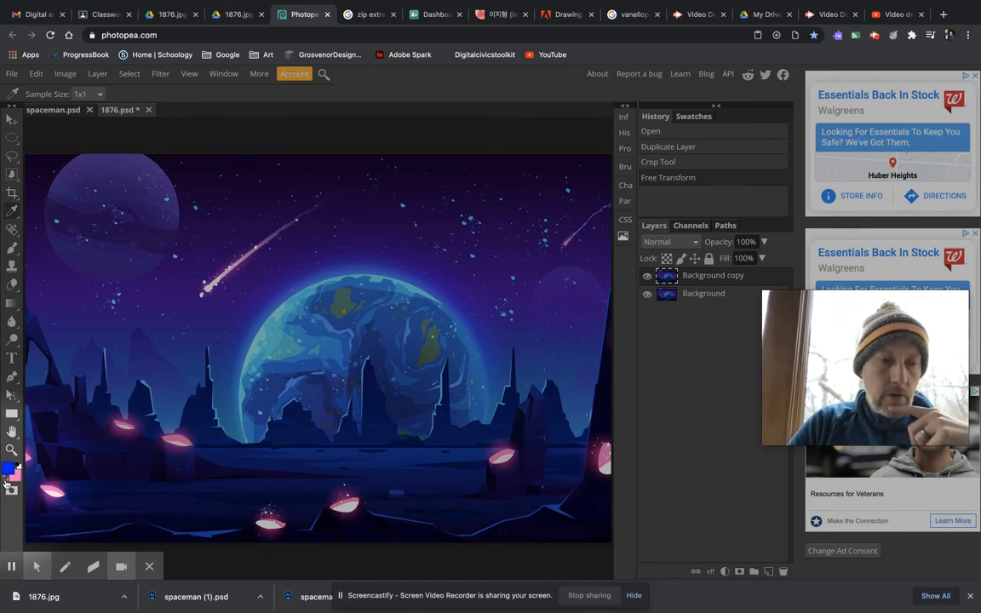
{"action": "left_click", "coordinate": [7, 483]}
{"action": "left_click", "coordinate": [7, 483]}
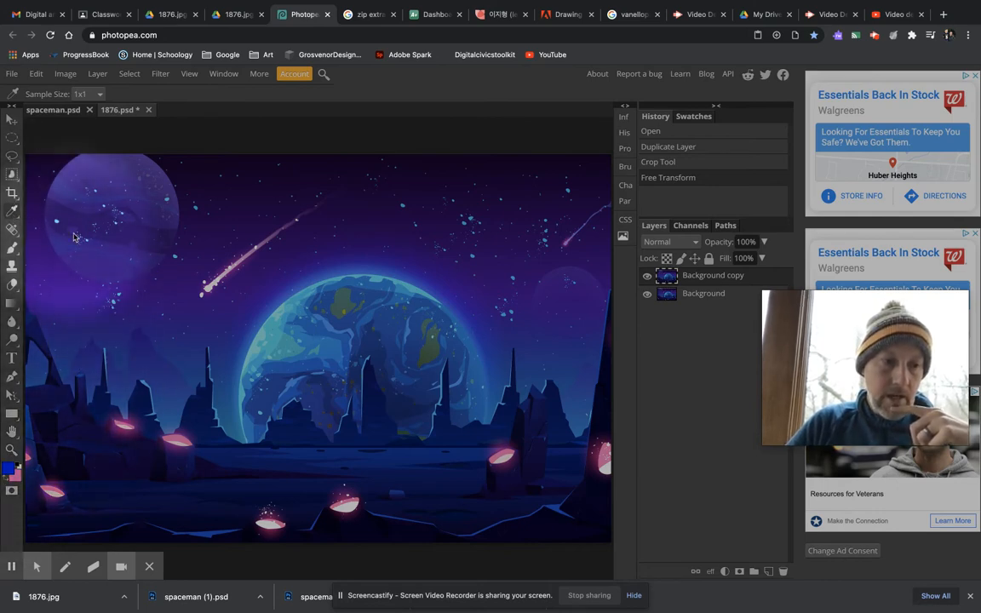
Step: Activate the Spot Healing Brush Tool and try the hard 5 and 12 px brush presets before choosing the 24 px one
{"action": "right_click", "coordinate": [12, 230]}
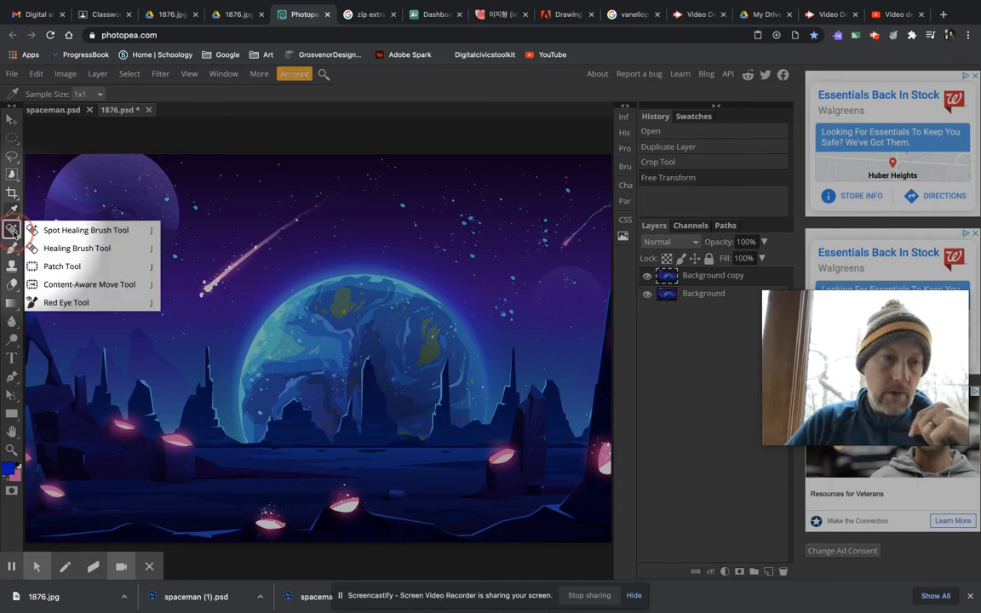
{"action": "left_click", "coordinate": [12, 231]}
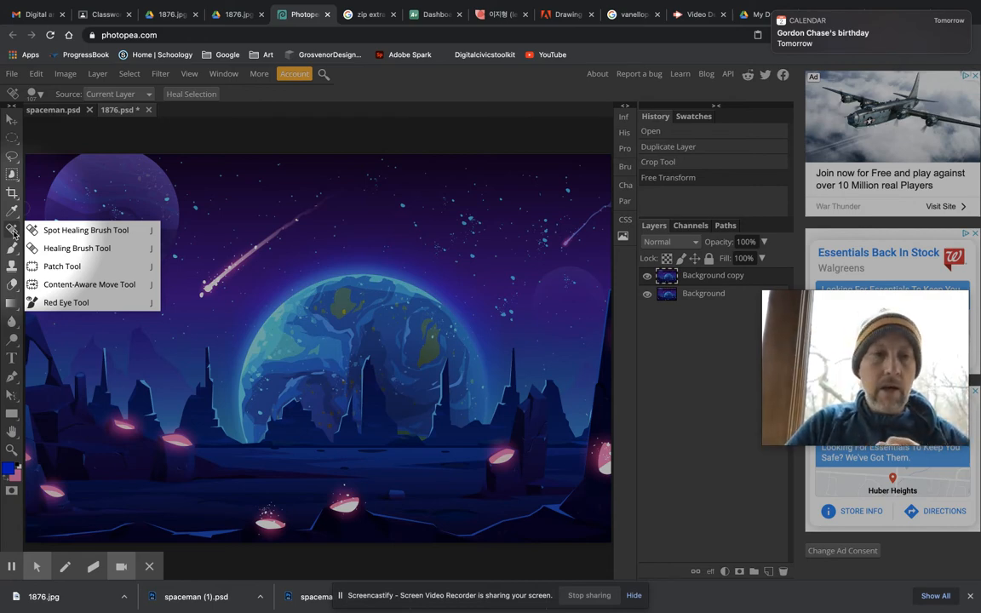
{"action": "left_click", "coordinate": [73, 231]}
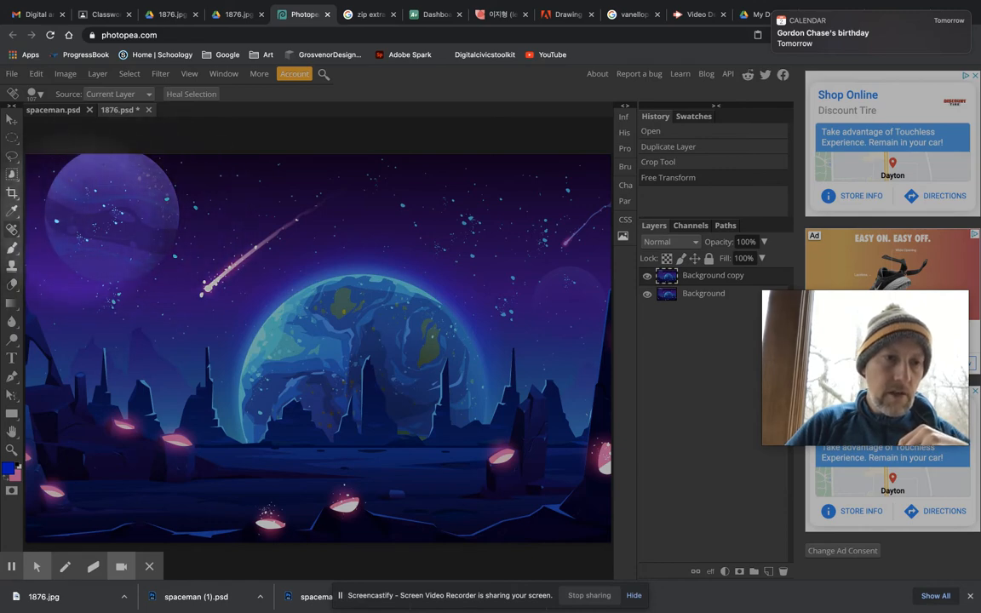
{"action": "scroll", "coordinate": [170, 195], "scroll_direction": "up", "scroll_amount": 5}
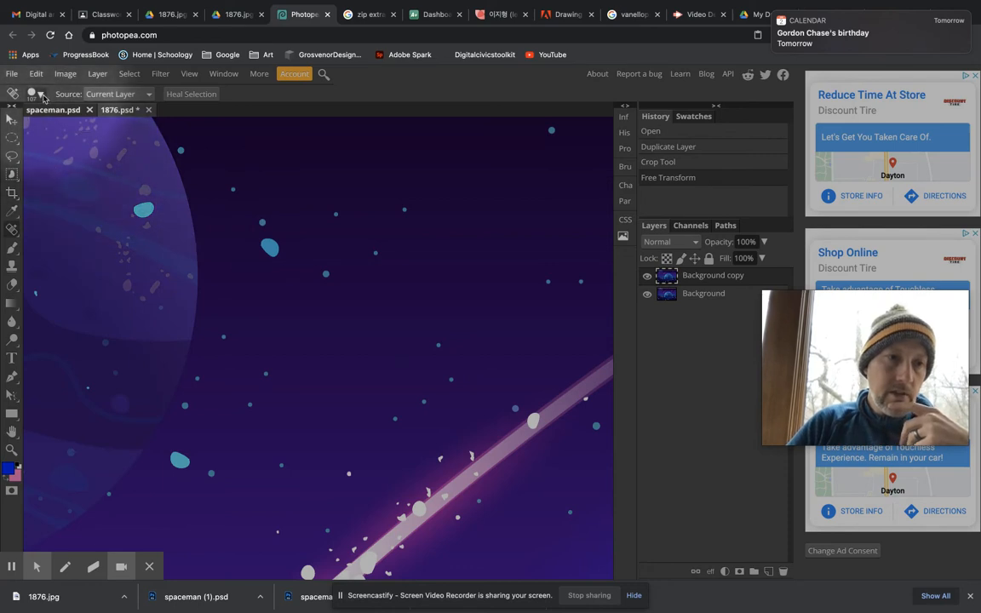
{"action": "left_click", "coordinate": [40, 93]}
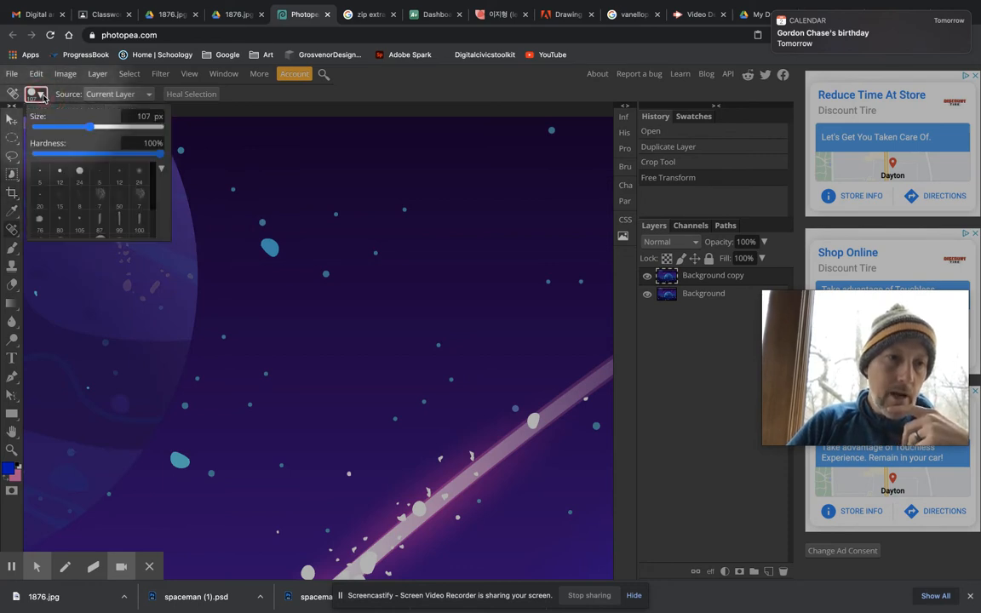
{"action": "left_click", "coordinate": [92, 131]}
{"action": "mouse_move", "coordinate": [92, 131]}
{"action": "left_mouse_down"}
{"action": "mouse_move", "coordinate": [67, 127]}
{"action": "mouse_move", "coordinate": [89, 129]}
{"action": "left_mouse_up"}
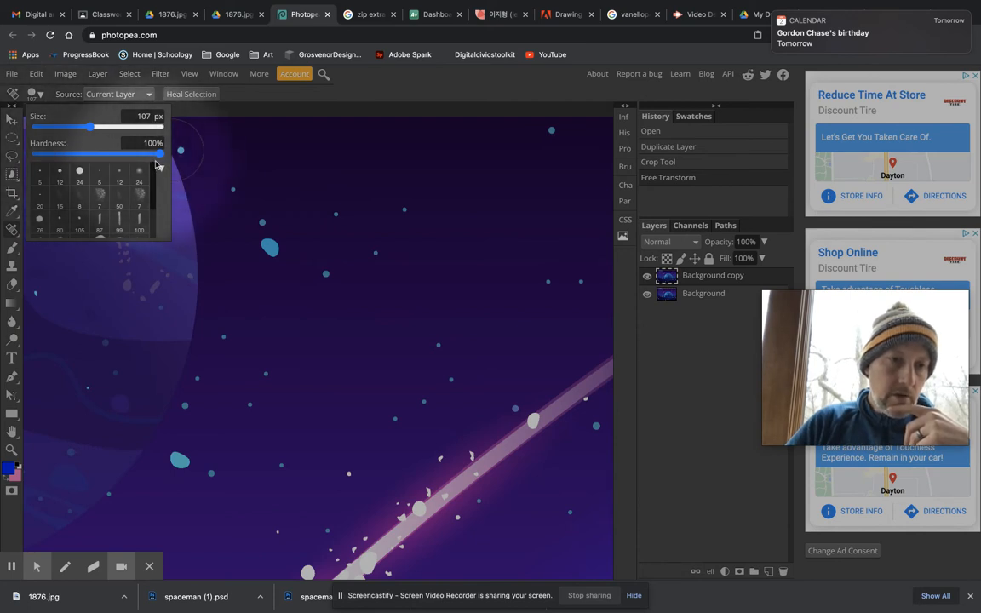
{"action": "left_click", "coordinate": [44, 175]}
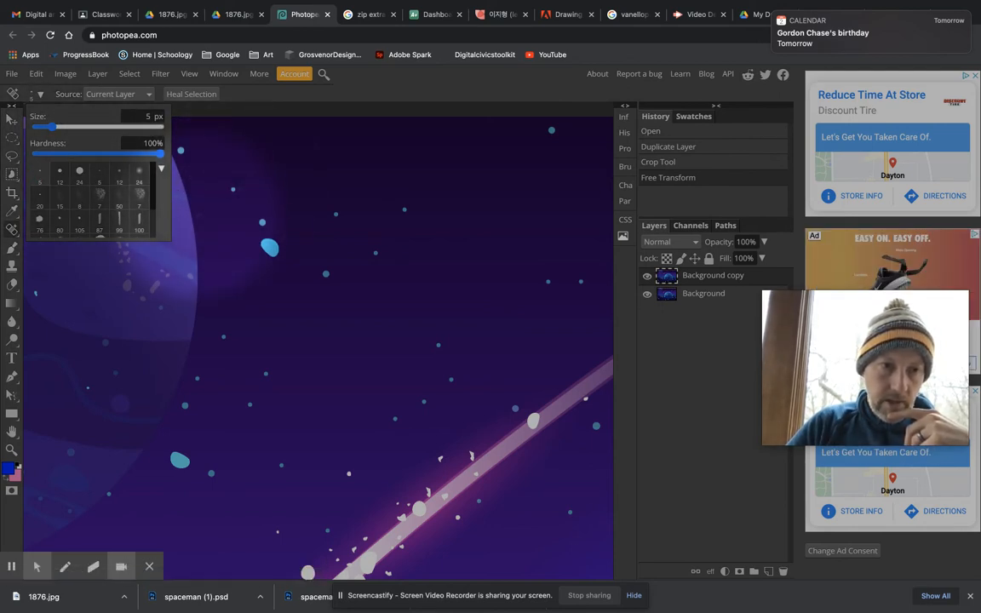
{"action": "left_click", "coordinate": [55, 169]}
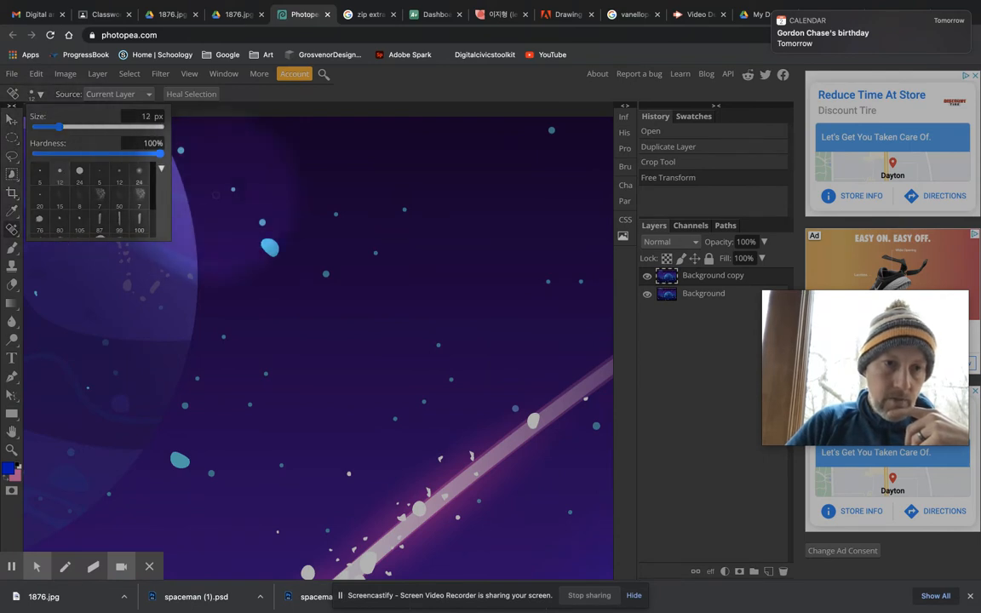
{"action": "left_click", "coordinate": [80, 173]}
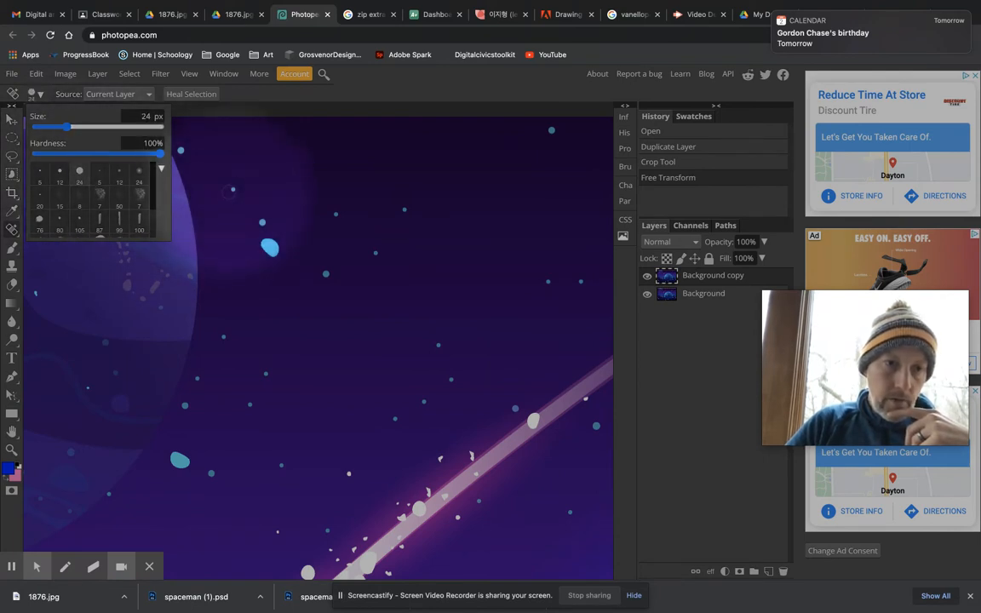
Step: Choose the soft 5 px brush preset for the healing brush, raising its hardness to 100% and its size to 112 px
{"action": "left_click", "coordinate": [100, 175]}
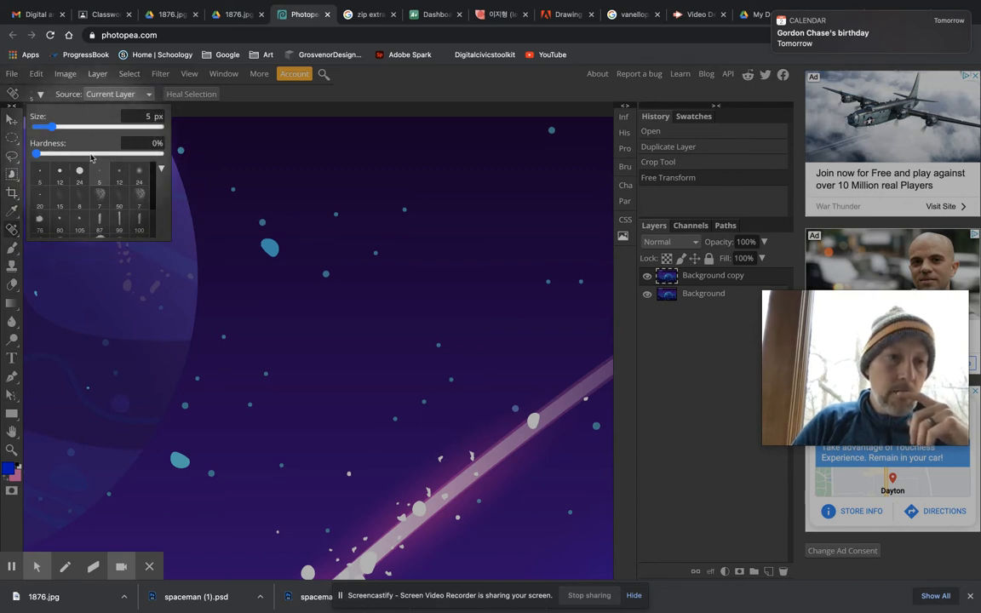
{"action": "left_click", "coordinate": [161, 161]}
{"action": "mouse_move", "coordinate": [51, 126]}
{"action": "left_mouse_down"}
{"action": "mouse_move", "coordinate": [99, 129]}
{"action": "mouse_move", "coordinate": [90, 127]}
{"action": "left_mouse_up"}
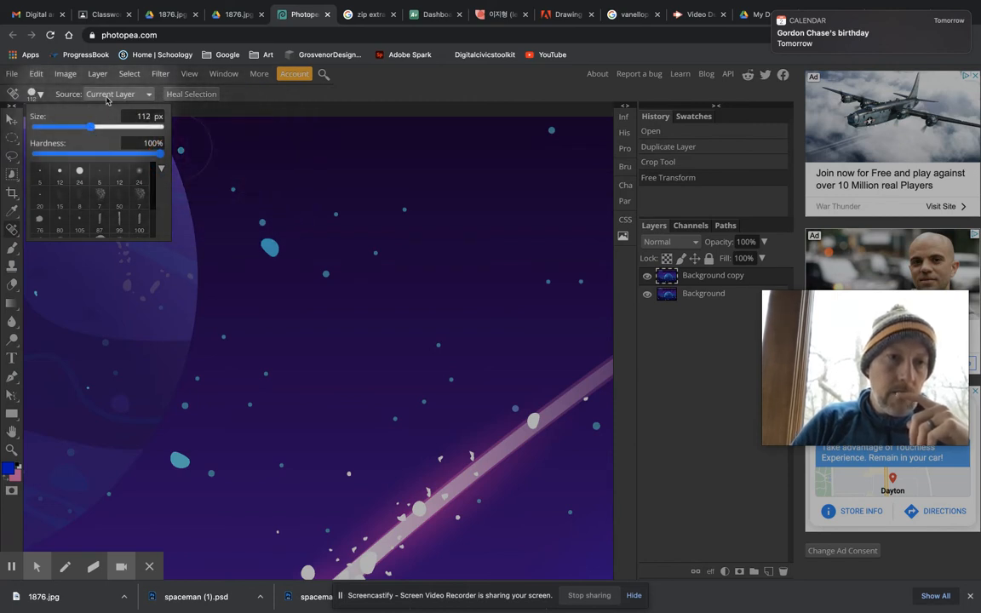
{"action": "left_click", "coordinate": [282, 113]}
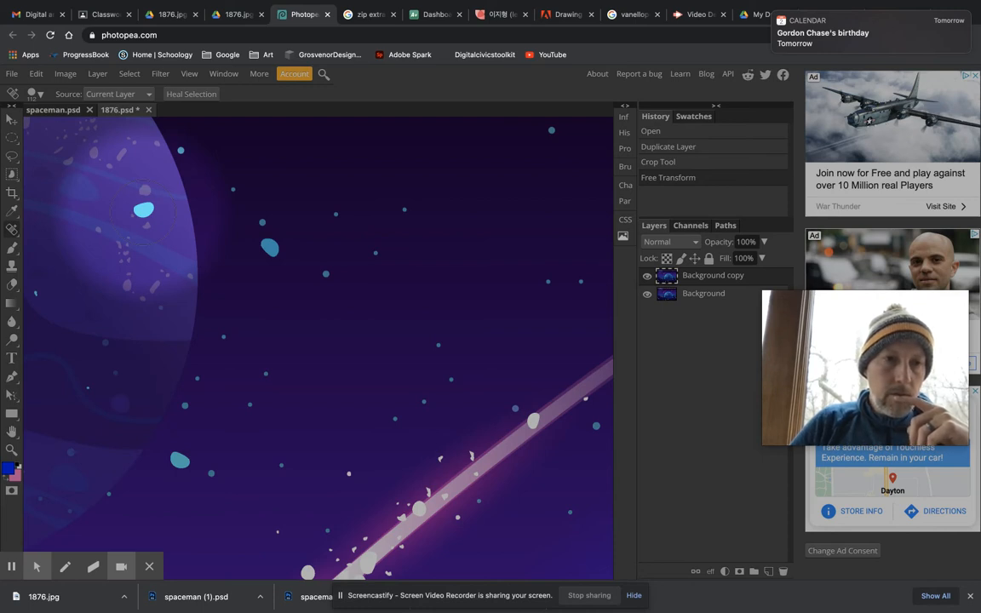
Step: Heal away the bright cyan spot on the upper-left planet and the cyan blob in the sky beside it, touching up the leftover dots
{"action": "left_click", "coordinate": [143, 209]}
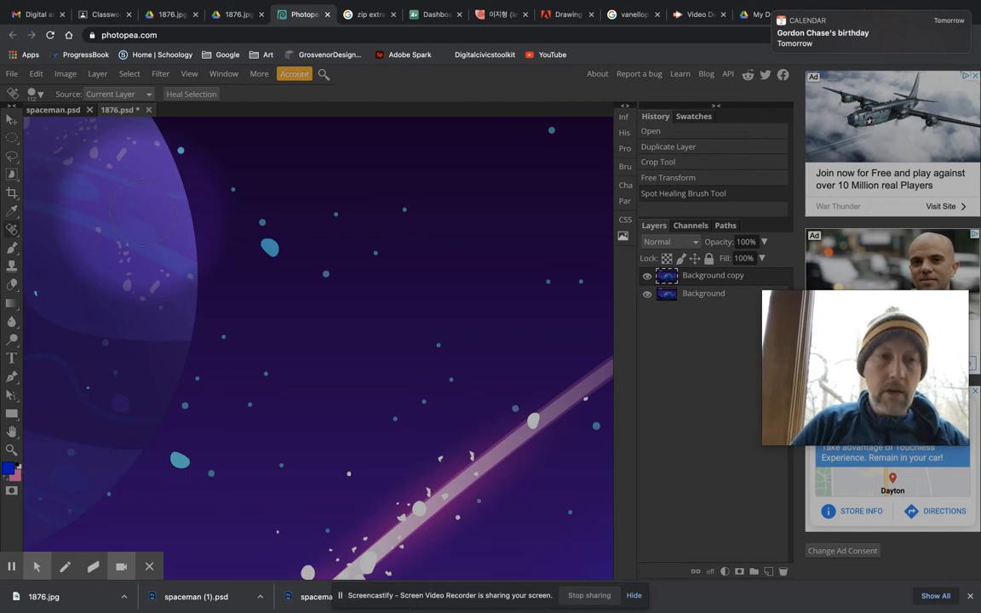
{"action": "left_click", "coordinate": [144, 213]}
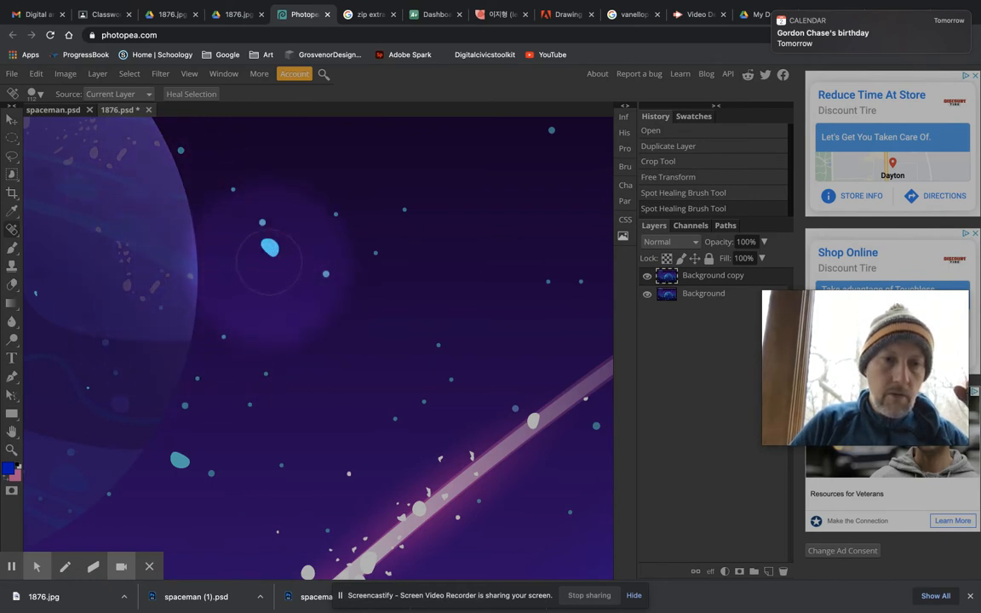
{"action": "left_click", "coordinate": [269, 263]}
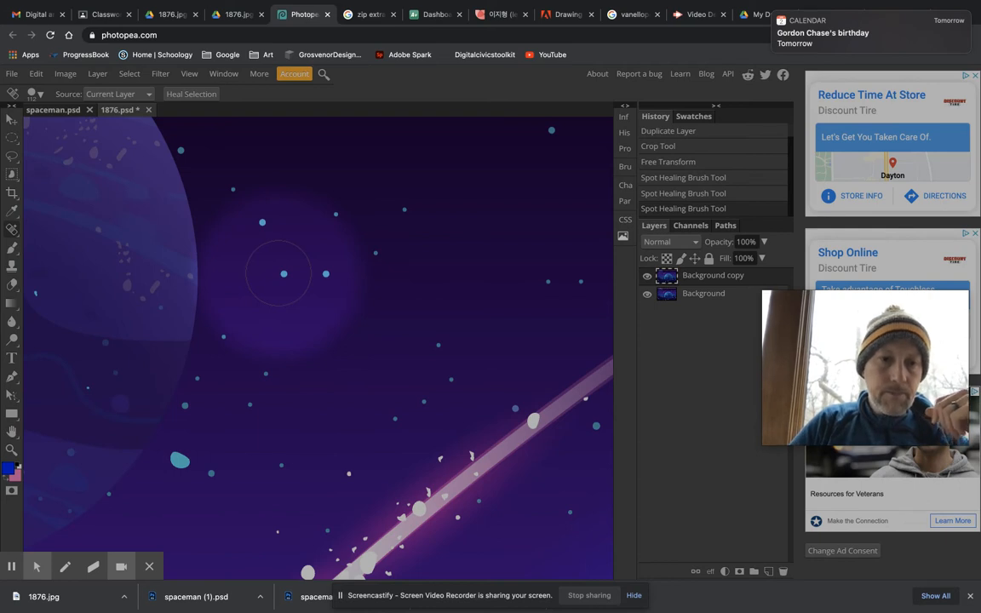
{"action": "left_click", "coordinate": [279, 273]}
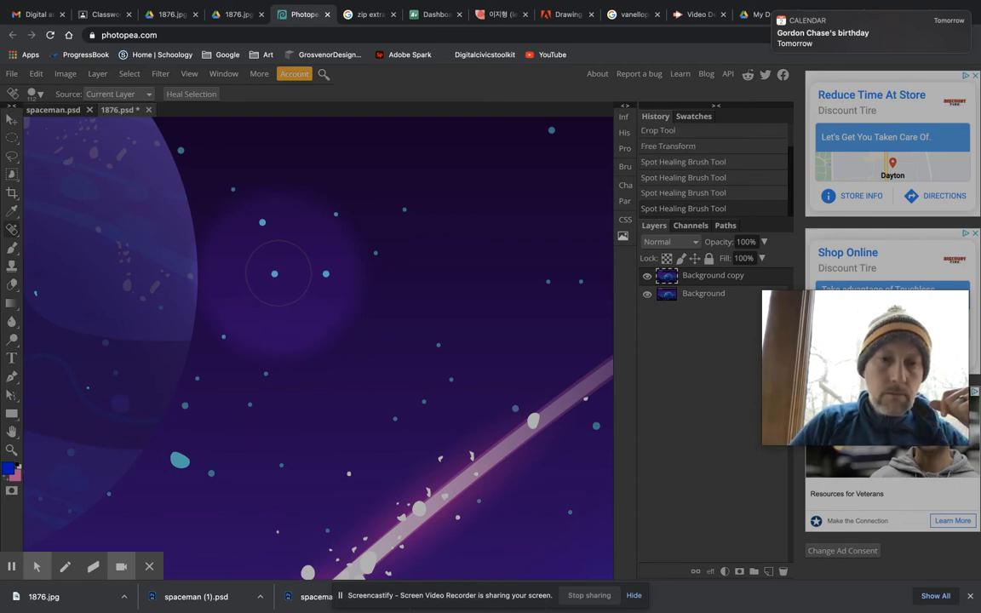
{"action": "left_click", "coordinate": [343, 282]}
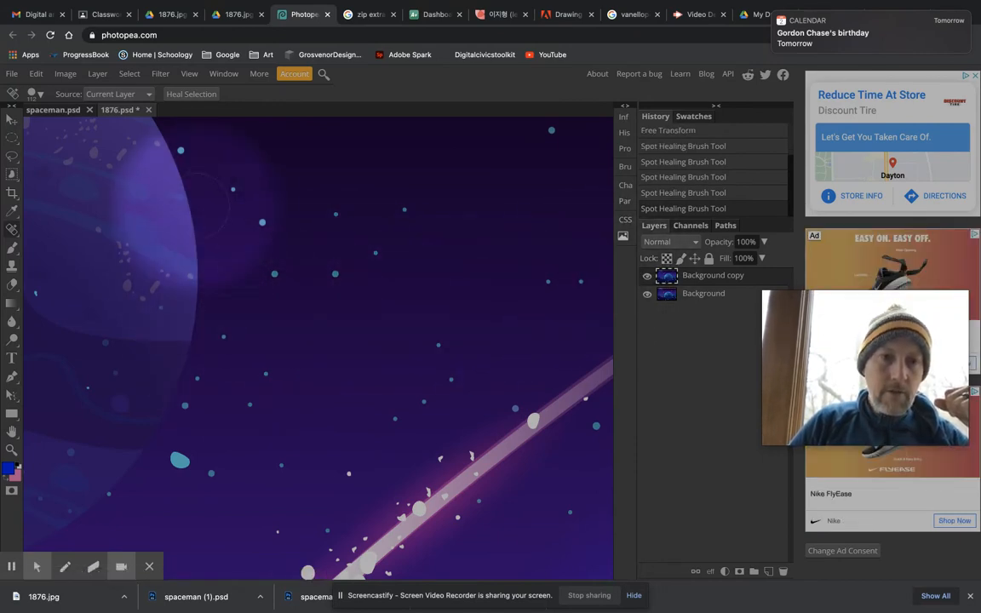
Step: Remove isolated small stars from the dark sky above the meteor trail with the Spot Healing Brush
{"action": "scroll", "coordinate": [340, 192], "scroll_direction": "right", "scroll_amount": 5}
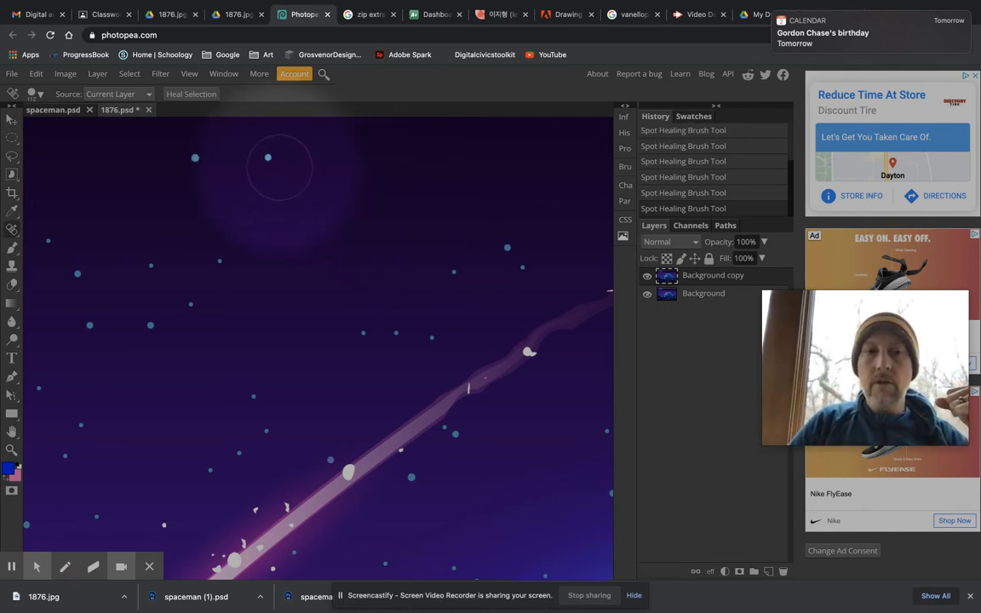
{"action": "left_click", "coordinate": [288, 164]}
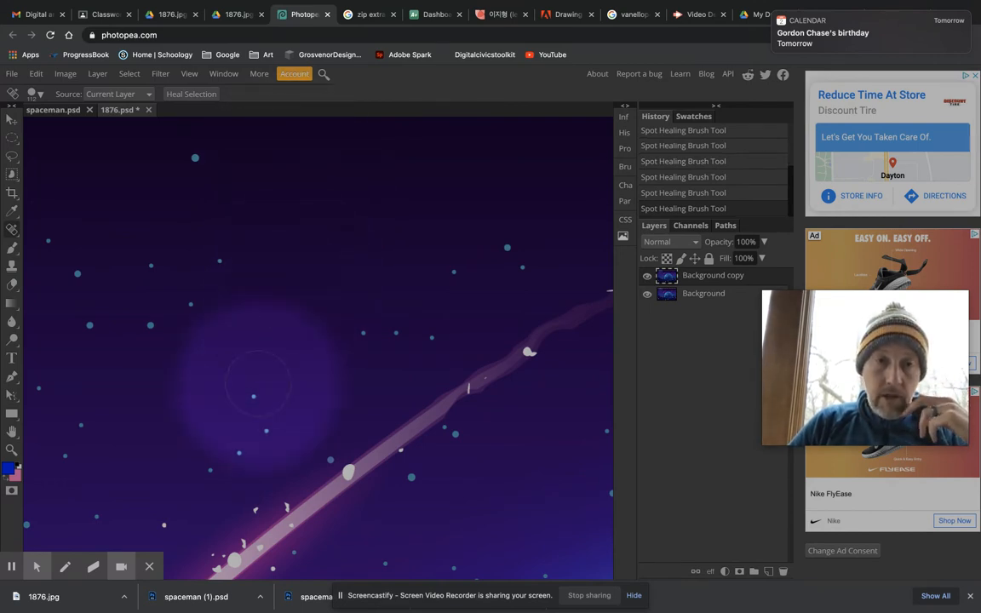
{"action": "scroll", "coordinate": [243, 423], "scroll_direction": "down", "scroll_amount": 2}
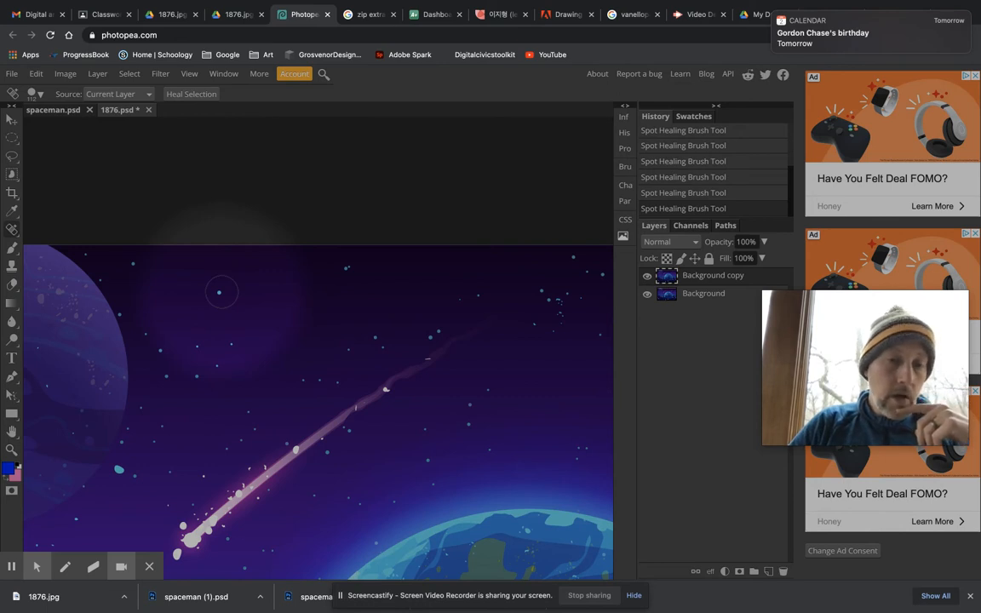
{"action": "left_click", "coordinate": [221, 292]}
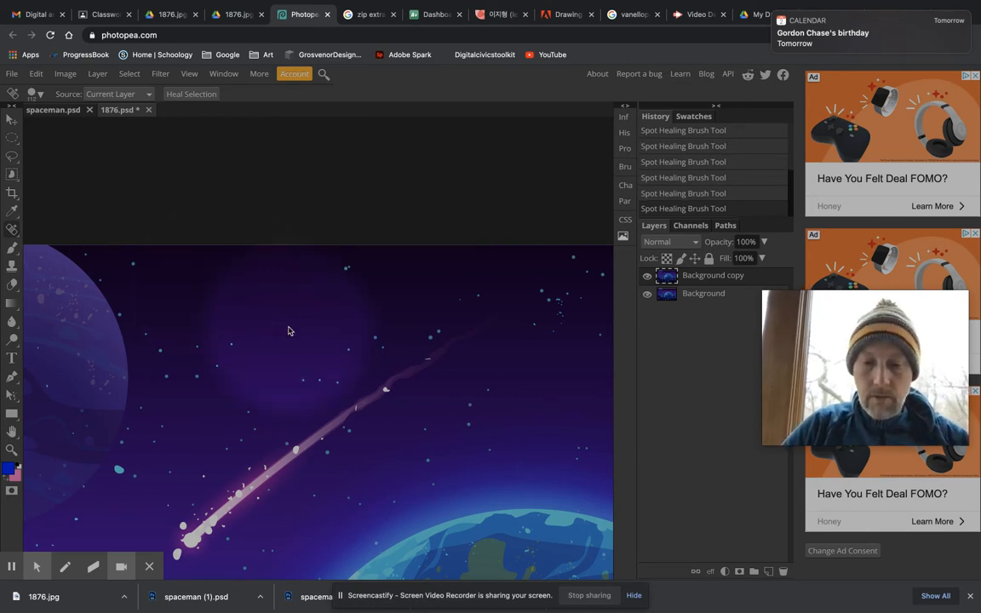
{"action": "key", "text": "ctrl+0"}
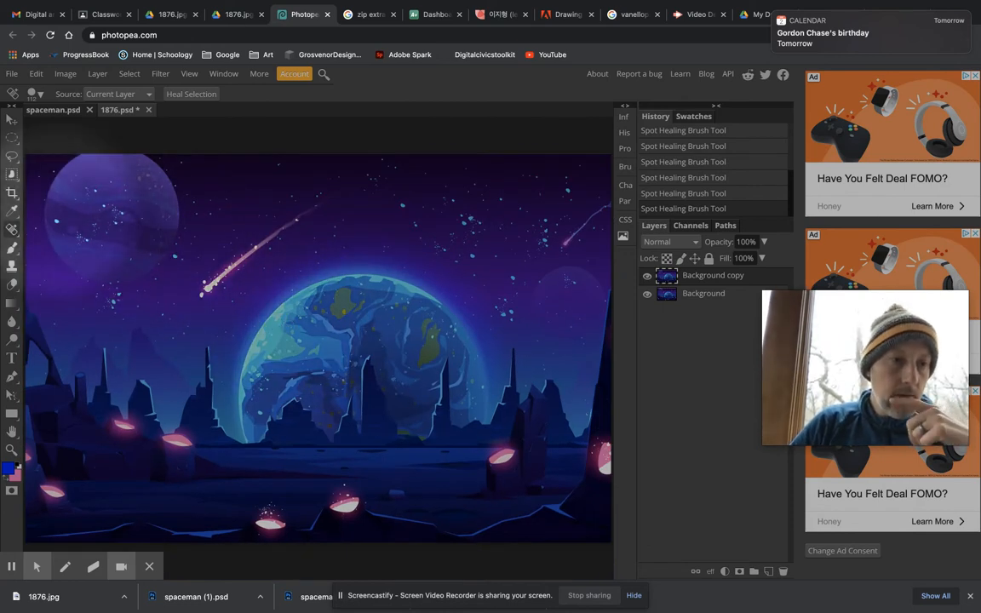
Step: Activate the Brush Tool, check its size and hardness, and swap the colours so pink is the foreground
{"action": "left_click", "coordinate": [13, 248]}
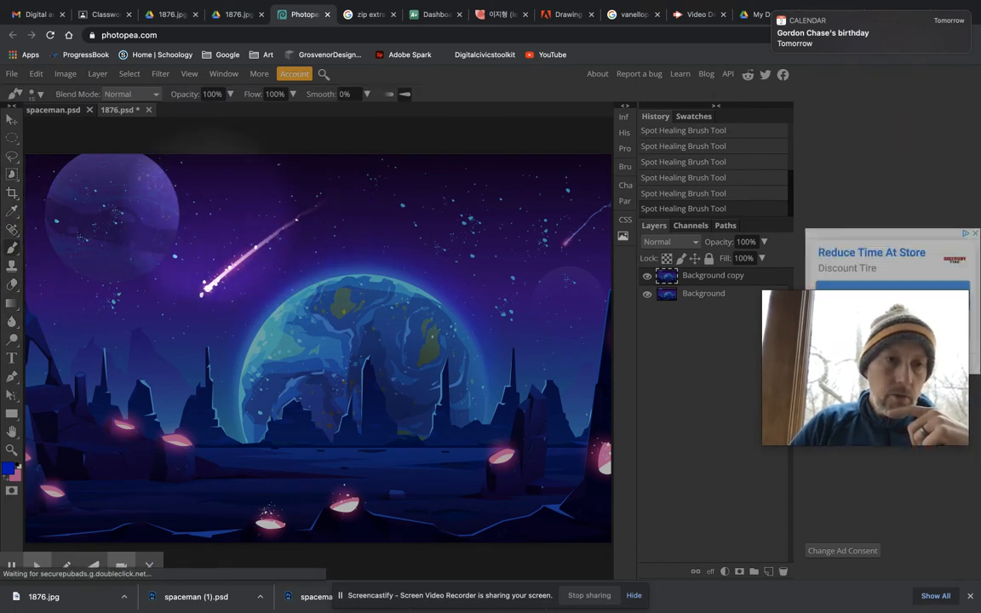
{"action": "left_click", "coordinate": [40, 94]}
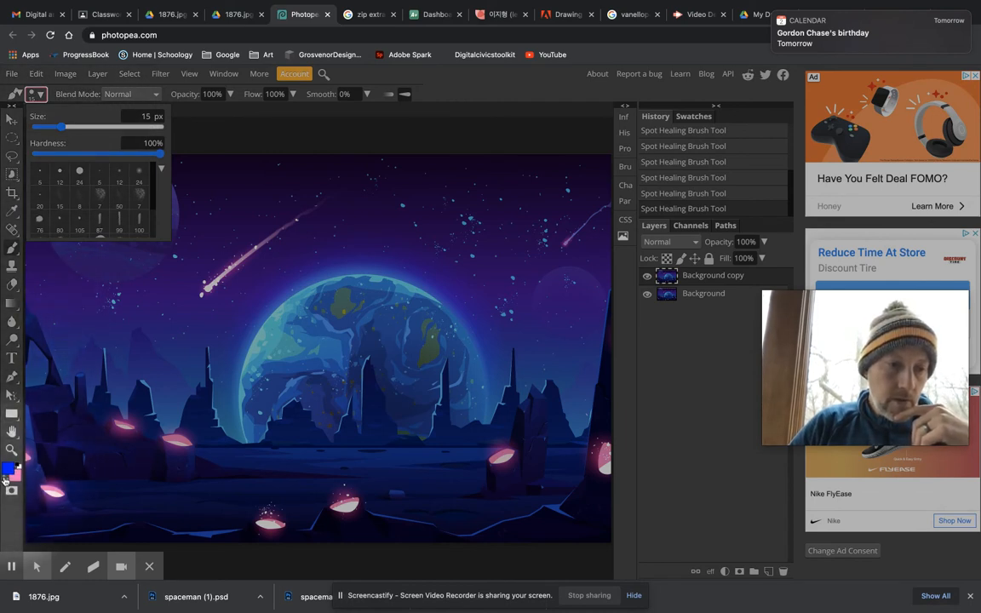
{"action": "left_click", "coordinate": [6, 479]}
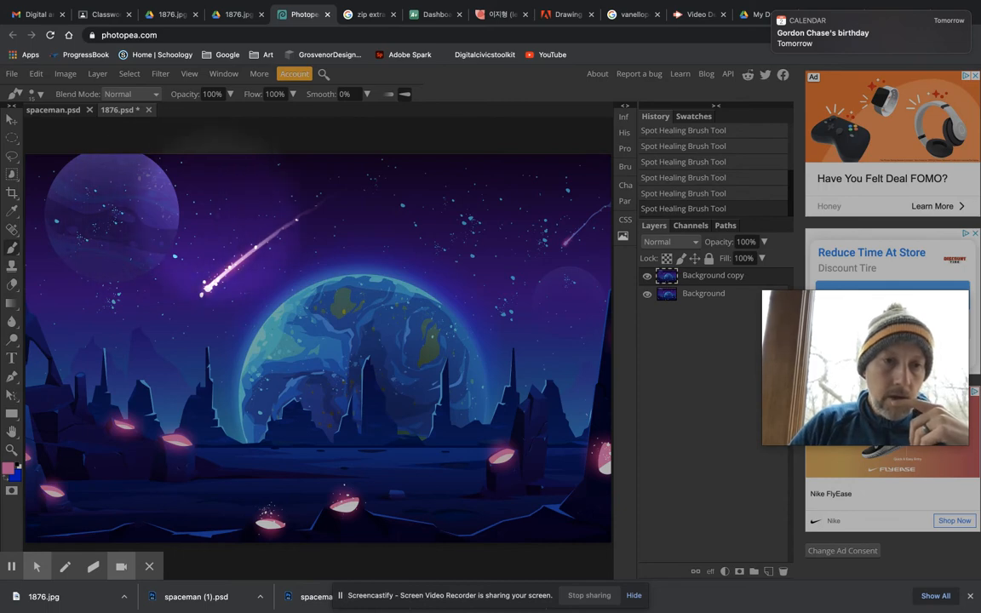
Step: Paint a winding pink test stroke in the sky beside the meteor and undo it
{"action": "scroll", "coordinate": [213, 212], "scroll_direction": "up", "scroll_amount": 5}
{"action": "mouse_move", "coordinate": [264, 174]}
{"action": "left_mouse_down"}
{"action": "mouse_move", "coordinate": [247, 209]}
{"action": "mouse_move", "coordinate": [287, 235]}
{"action": "mouse_move", "coordinate": [320, 277]}
{"action": "mouse_move", "coordinate": [246, 351]}
{"action": "mouse_move", "coordinate": [117, 288]}
{"action": "mouse_move", "coordinate": [92, 320]}
{"action": "mouse_move", "coordinate": [210, 361]}
{"action": "left_mouse_up"}
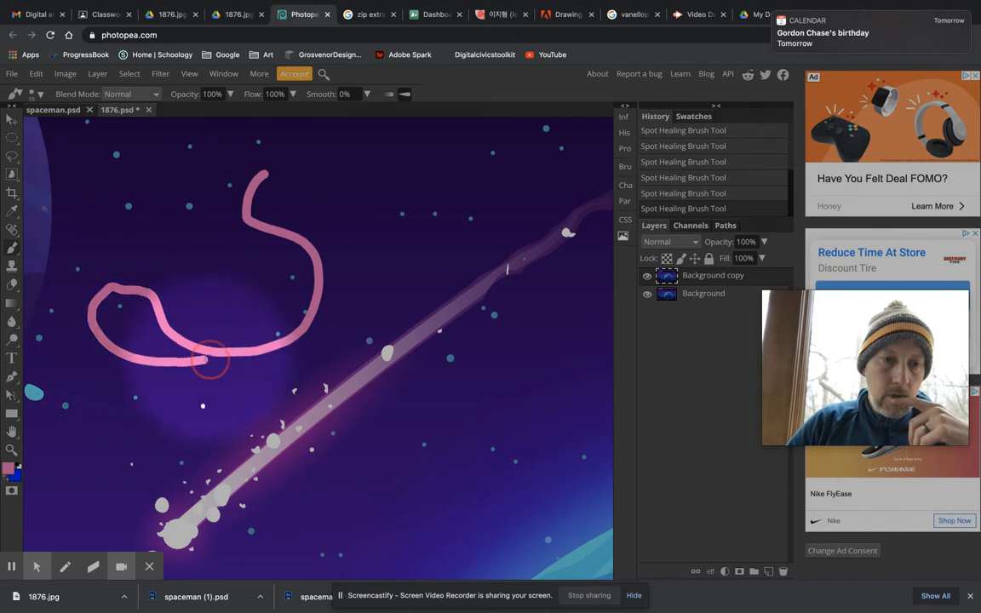
{"action": "key", "text": "ctrl+z"}
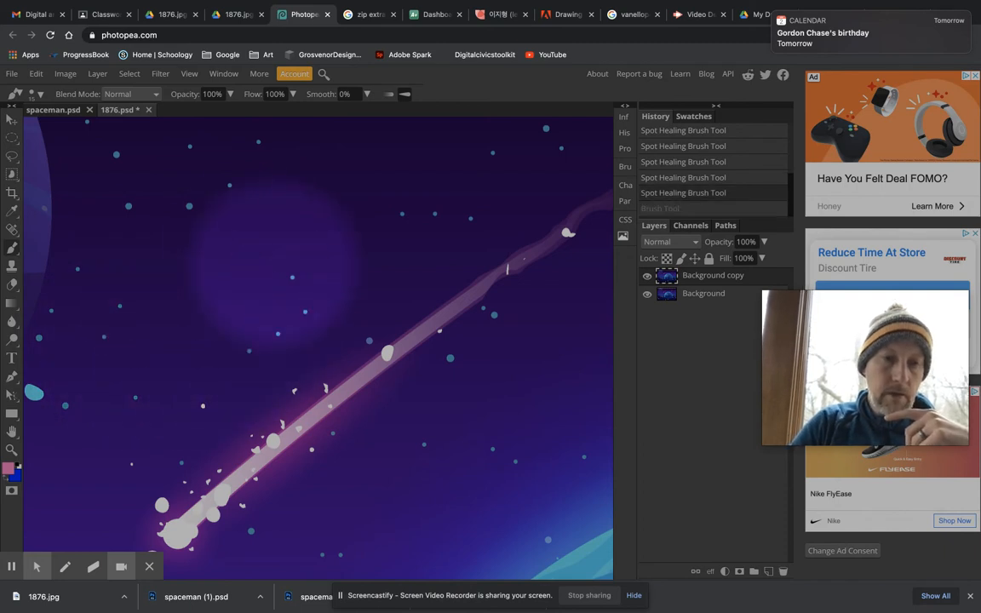
Step: Paint a small pink smiley face with a round outline, eyes and a smile in the sky above the large blue planet
{"action": "scroll", "coordinate": [277, 240], "scroll_direction": "down", "scroll_amount": 5}
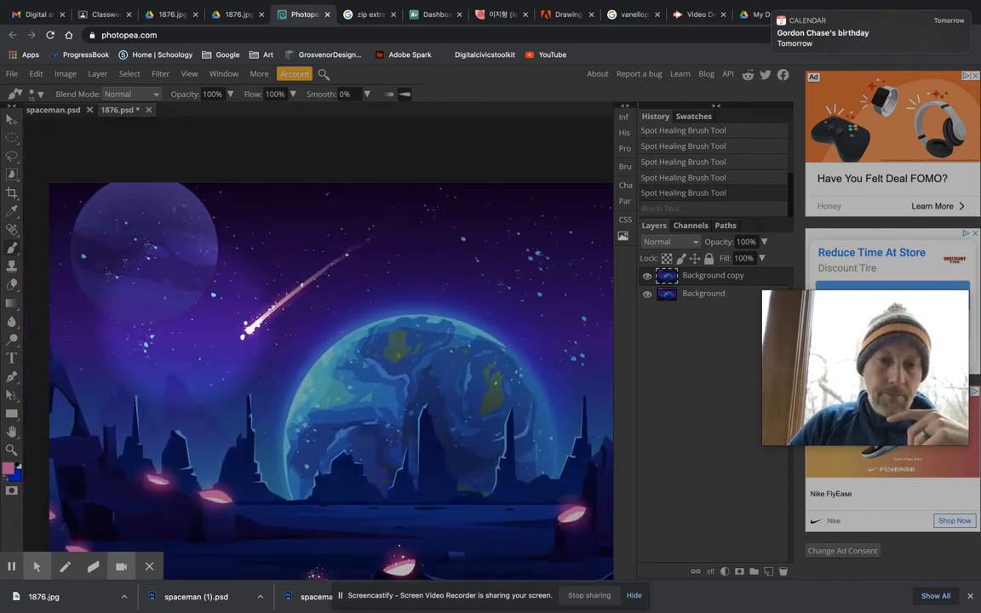
{"action": "scroll", "coordinate": [405, 287], "scroll_direction": "up", "scroll_amount": 3}
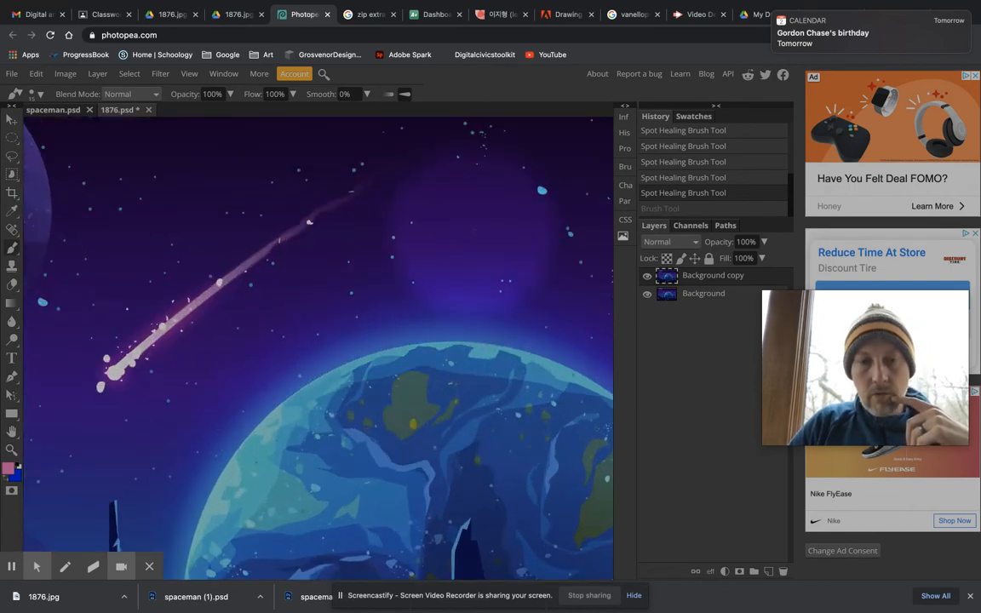
{"action": "left_click", "coordinate": [471, 221]}
{"action": "scroll", "coordinate": [464, 254], "scroll_direction": "down", "scroll_amount": 3}
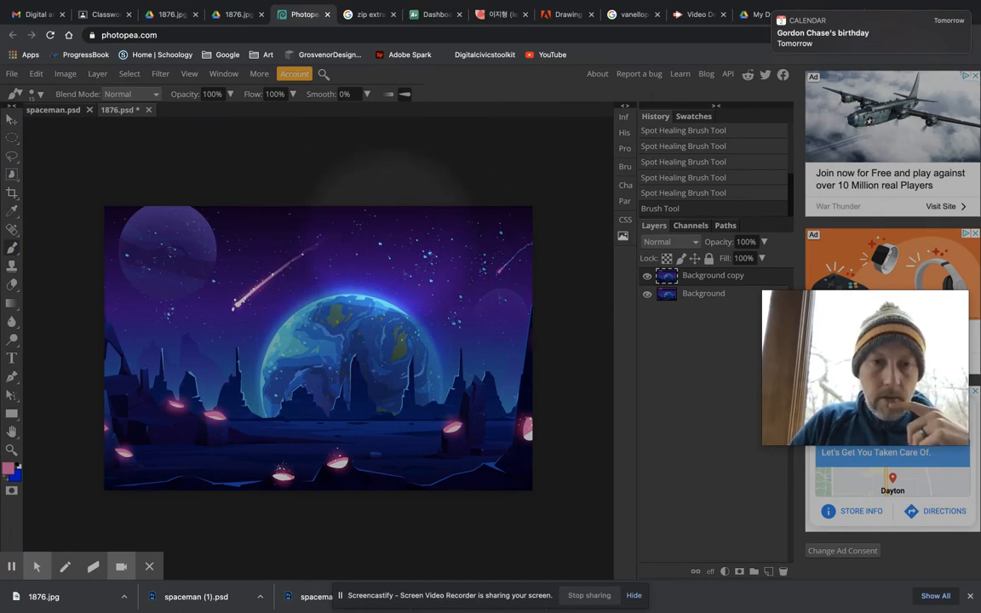
{"action": "mouse_move", "coordinate": [391, 234]}
{"action": "left_mouse_down"}
{"action": "mouse_move", "coordinate": [385, 228]}
{"action": "mouse_move", "coordinate": [377, 248]}
{"action": "mouse_move", "coordinate": [399, 266]}
{"action": "mouse_move", "coordinate": [414, 263]}
{"action": "mouse_move", "coordinate": [413, 242]}
{"action": "mouse_move", "coordinate": [392, 232]}
{"action": "left_mouse_up"}
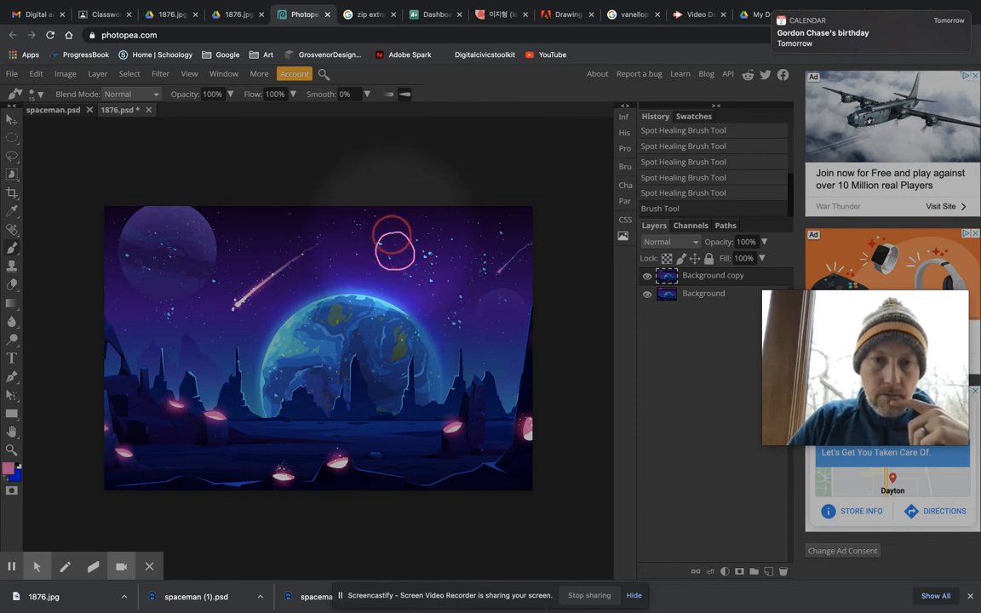
{"action": "left_click_drag", "start_coordinate": [394, 251], "coordinate": [392, 242]}
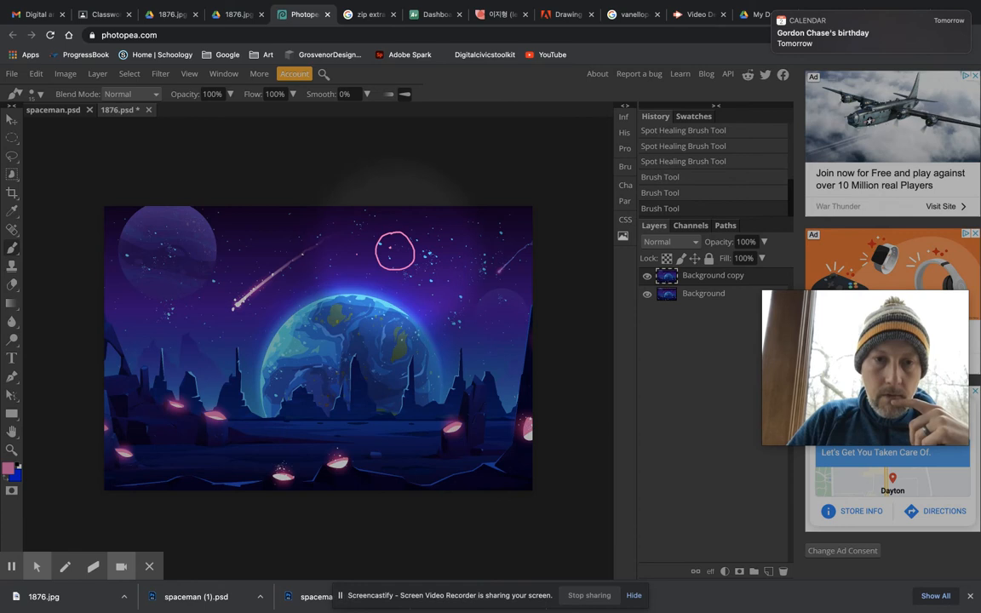
{"action": "left_click", "coordinate": [397, 250]}
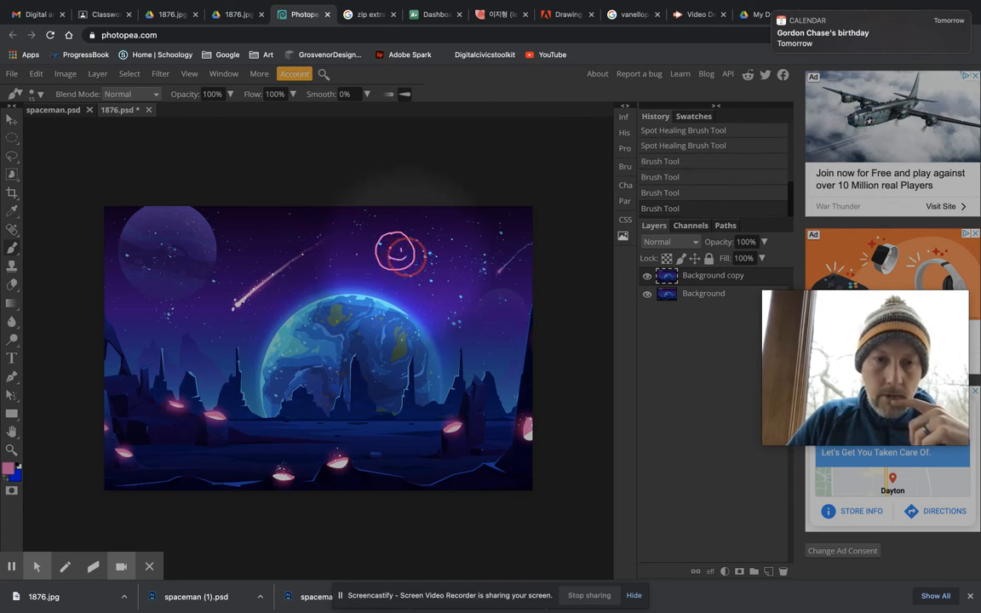
{"action": "left_click_drag", "start_coordinate": [406, 256], "coordinate": [406, 254]}
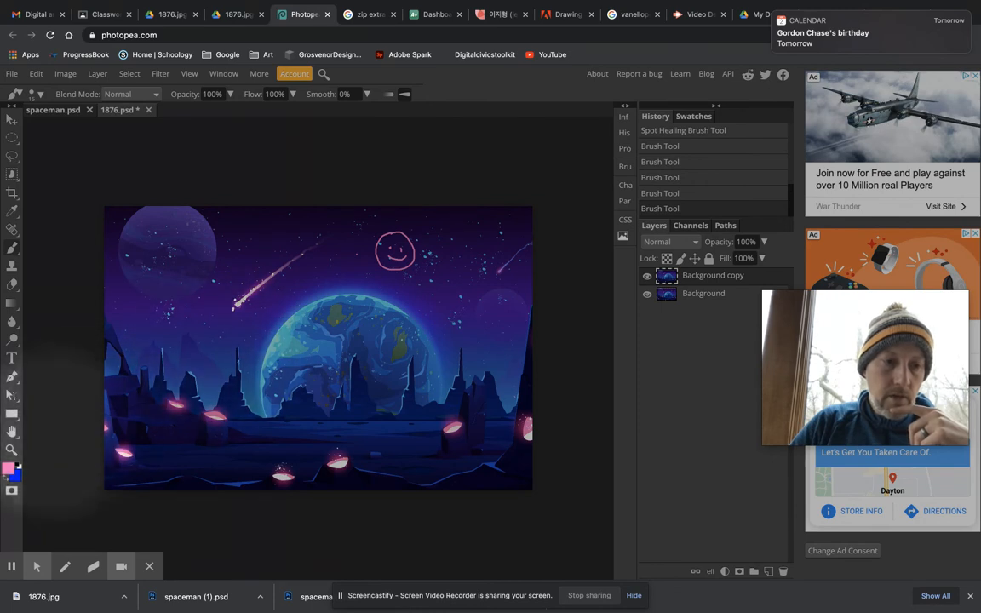
Step: Sample the large planet's dark green (466850) as the foreground colour and paint spiky hair on top of the smiley face
{"action": "left_click", "coordinate": [8, 469]}
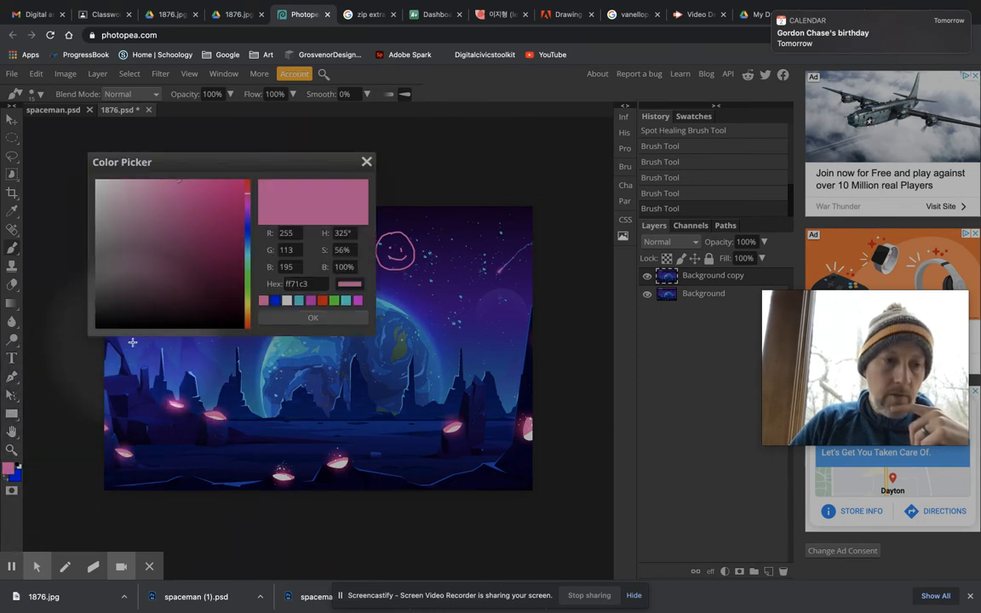
{"action": "left_click", "coordinate": [275, 303]}
{"action": "mouse_move", "coordinate": [396, 340]}
{"action": "left_mouse_down"}
{"action": "mouse_move", "coordinate": [416, 333]}
{"action": "mouse_move", "coordinate": [388, 375]}
{"action": "mouse_move", "coordinate": [394, 358]}
{"action": "left_mouse_up"}
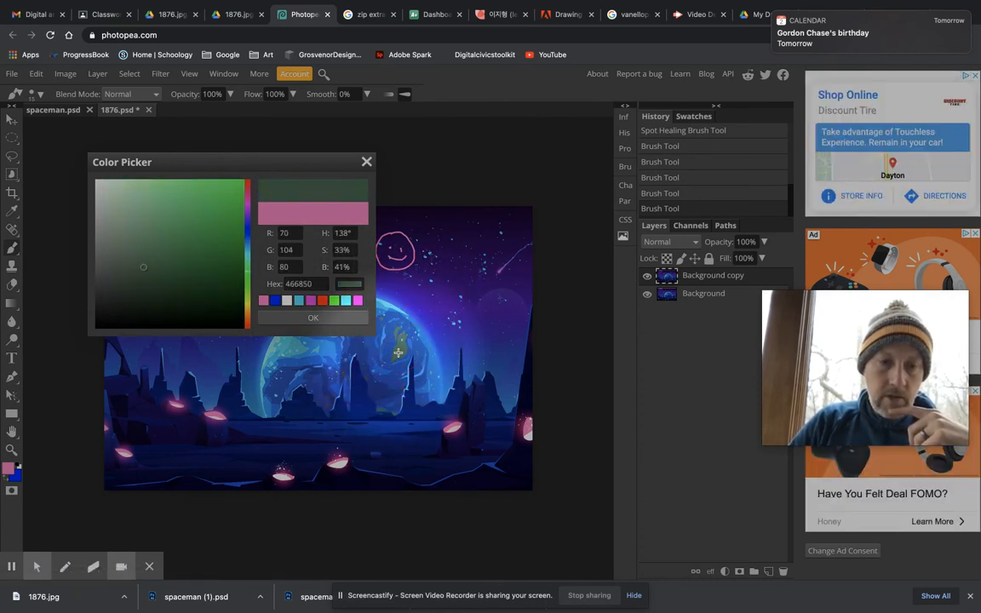
{"action": "left_click", "coordinate": [313, 317]}
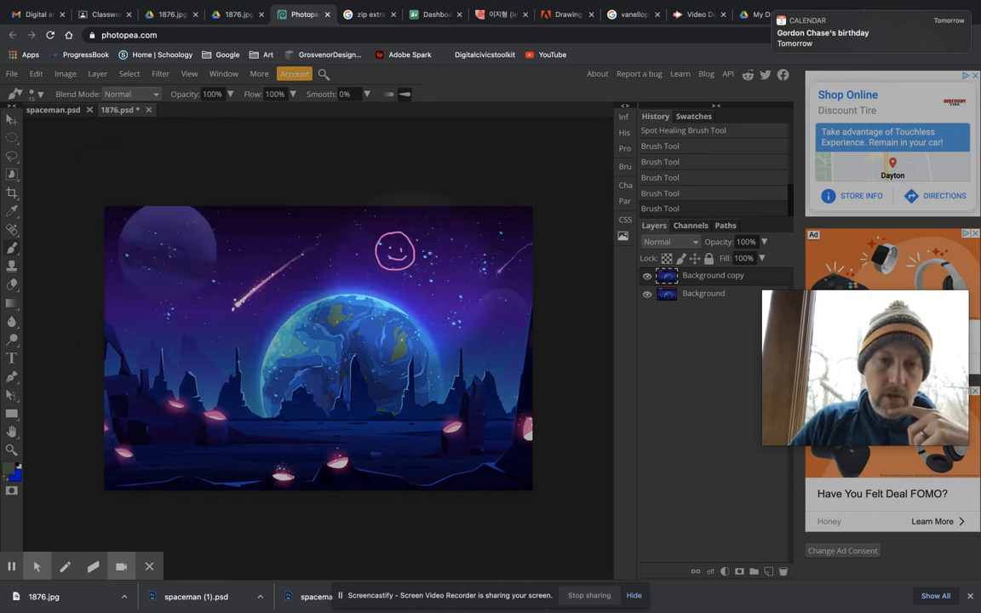
{"action": "left_click_drag", "start_coordinate": [378, 235], "coordinate": [410, 230]}
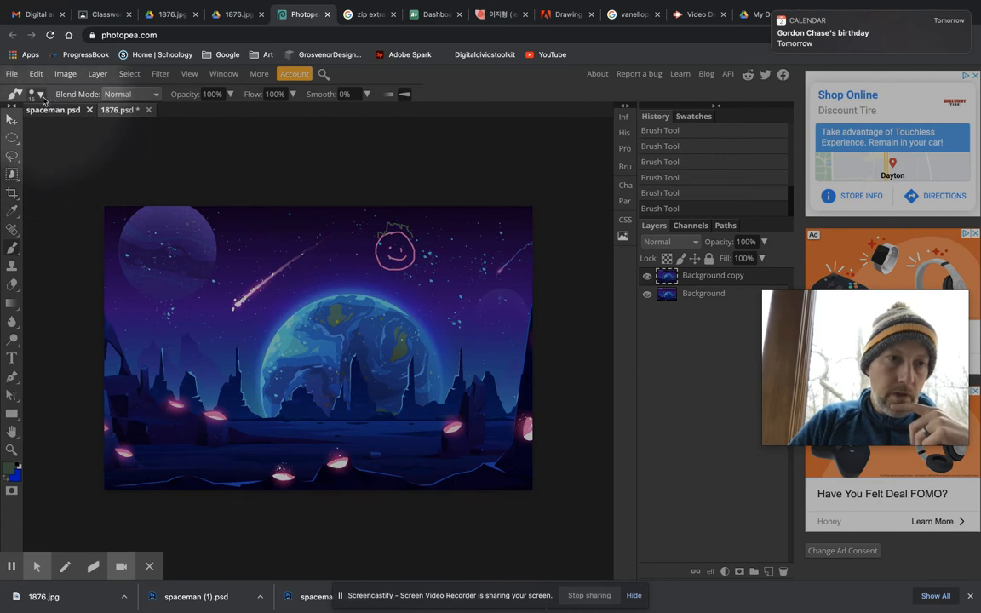
Step: Choose the soft 24 px brush preset and increase its size to 54 px
{"action": "left_click", "coordinate": [40, 97]}
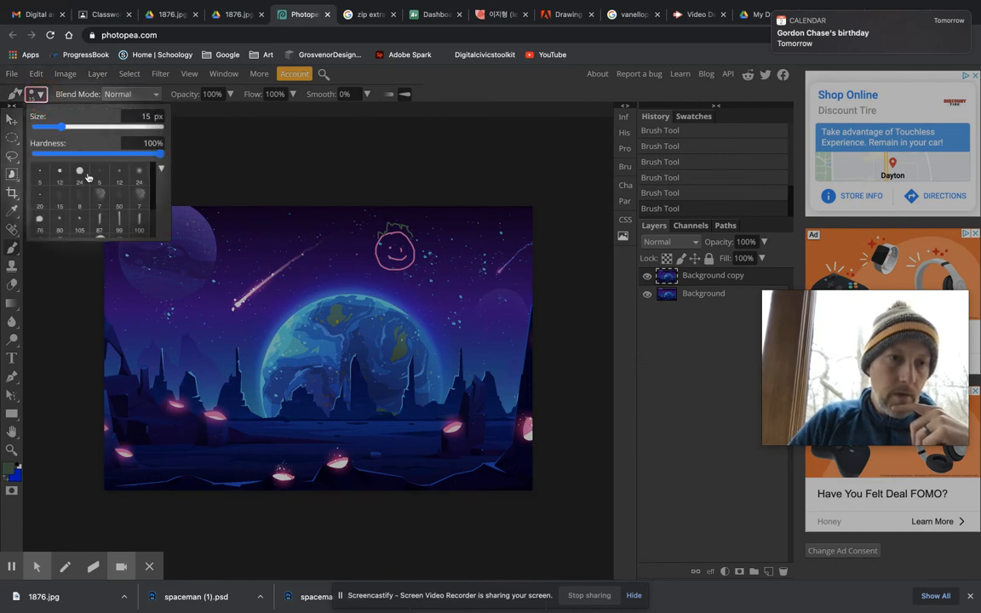
{"action": "left_click", "coordinate": [140, 176]}
{"action": "left_click_drag", "start_coordinate": [66, 127], "coordinate": [78, 129]}
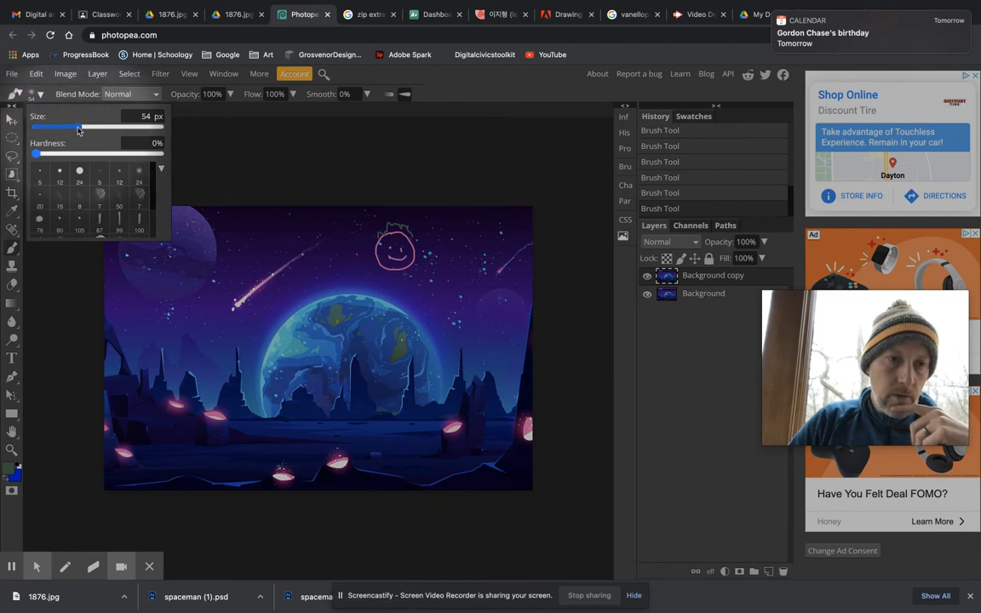
Step: Set the foreground colour to the light turquoise sampled from the upper-left edge of the large planet
{"action": "scroll", "coordinate": [400, 234], "scroll_direction": "up", "scroll_amount": 1}
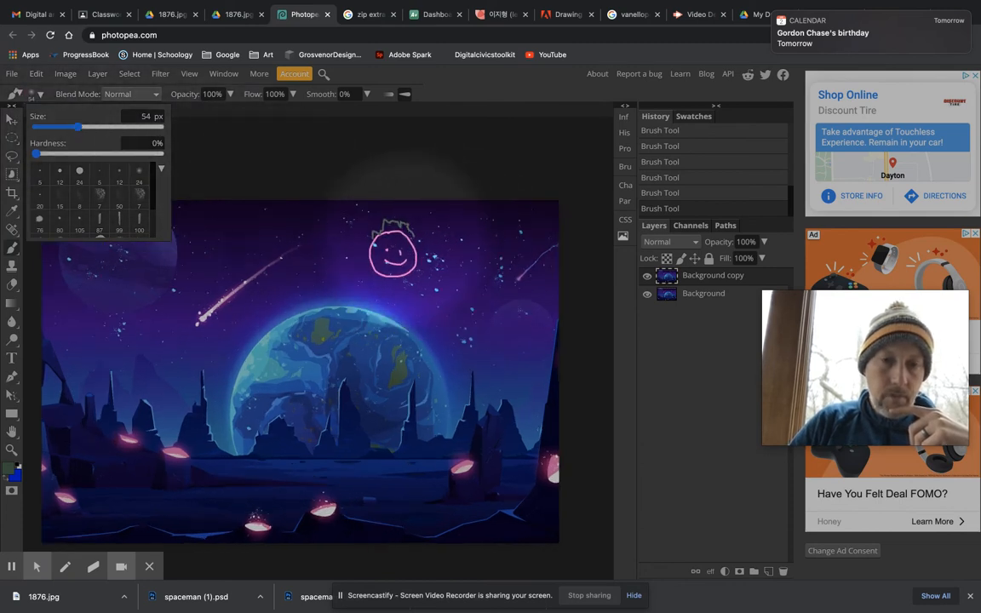
{"action": "scroll", "coordinate": [406, 249], "scroll_direction": "up", "scroll_amount": 1}
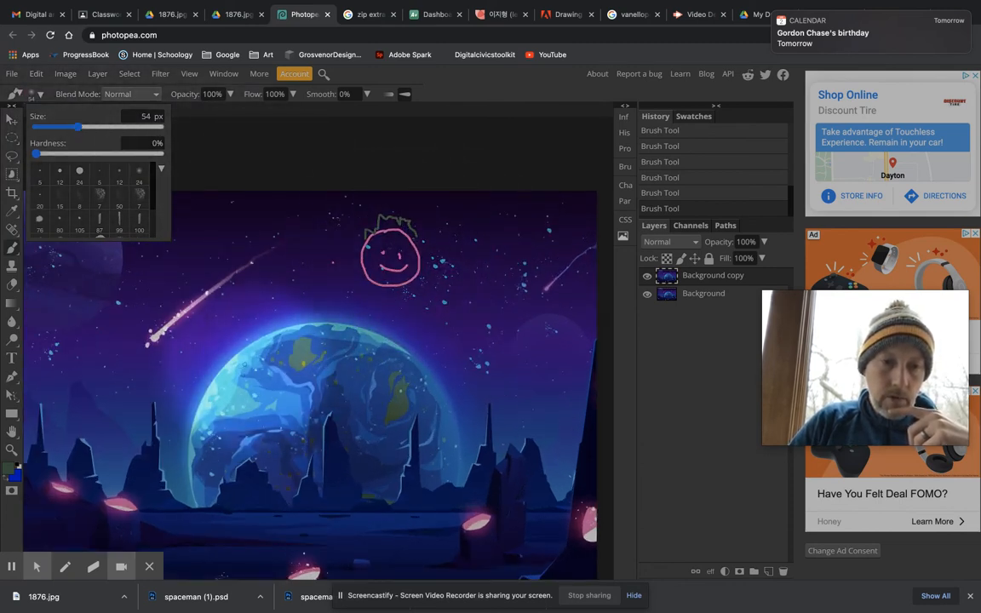
{"action": "left_click", "coordinate": [8, 468]}
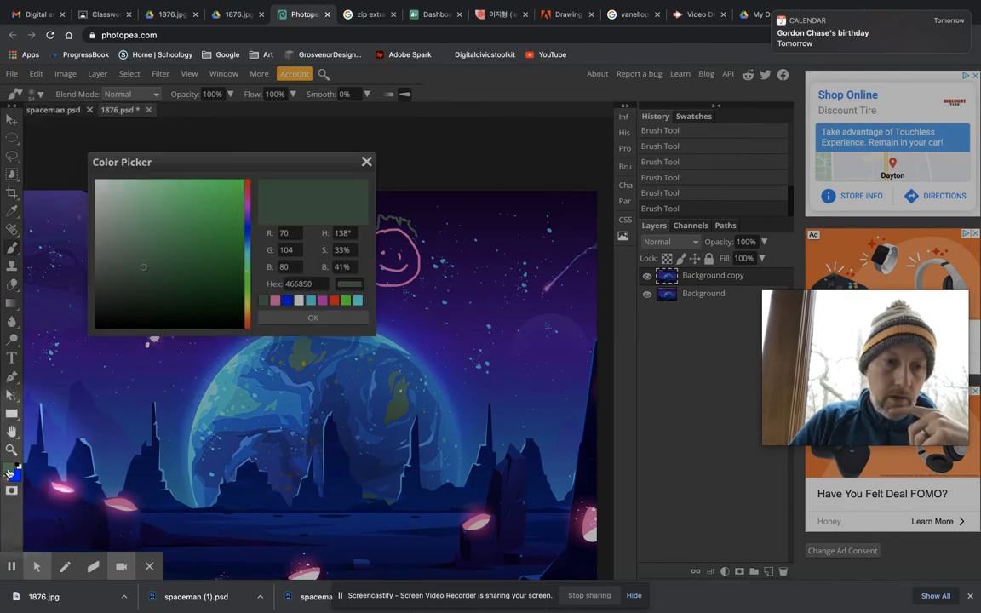
{"action": "left_click", "coordinate": [230, 360]}
{"action": "left_click", "coordinate": [312, 317]}
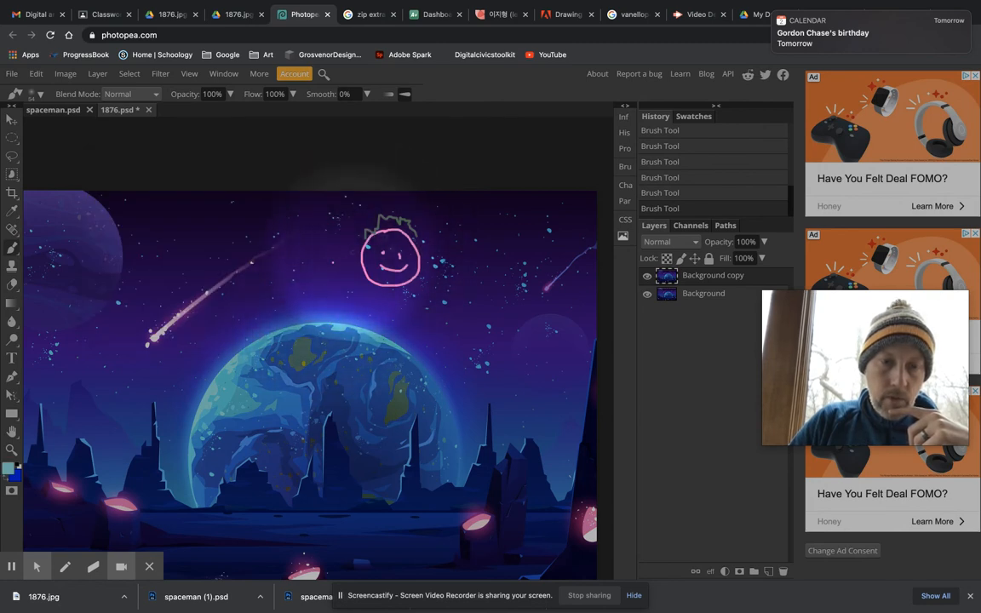
Step: Paint a soft turquoise ring around the pink smiley face in the sky
{"action": "mouse_move", "coordinate": [370, 226]}
{"action": "left_mouse_down"}
{"action": "mouse_move", "coordinate": [368, 286]}
{"action": "mouse_move", "coordinate": [392, 296]}
{"action": "mouse_move", "coordinate": [421, 282]}
{"action": "mouse_move", "coordinate": [429, 262]}
{"action": "mouse_move", "coordinate": [411, 218]}
{"action": "mouse_move", "coordinate": [393, 210]}
{"action": "mouse_move", "coordinate": [371, 229]}
{"action": "left_mouse_up"}
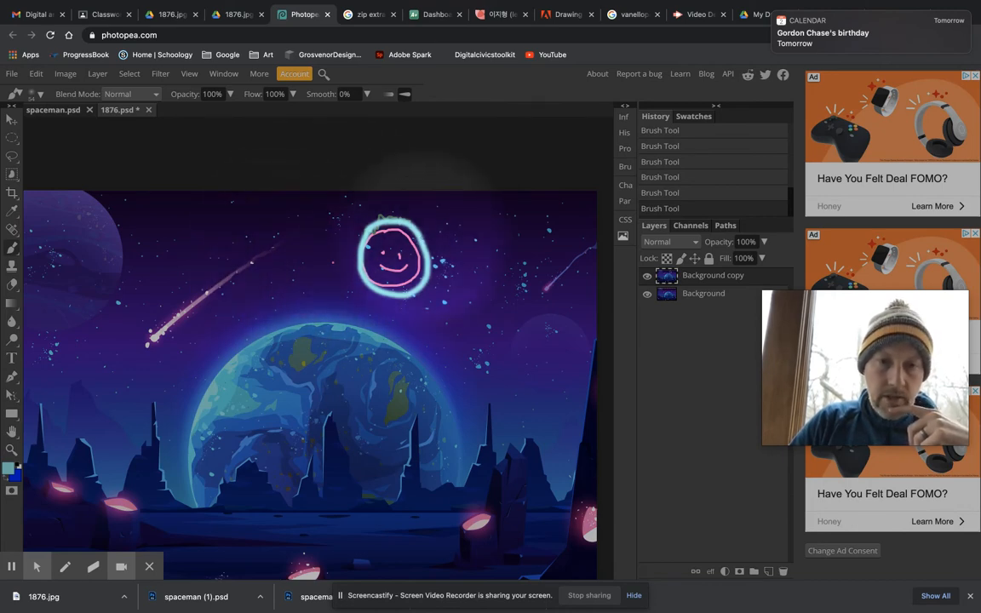
{"action": "scroll", "coordinate": [422, 226], "scroll_direction": "up", "scroll_amount": 8}
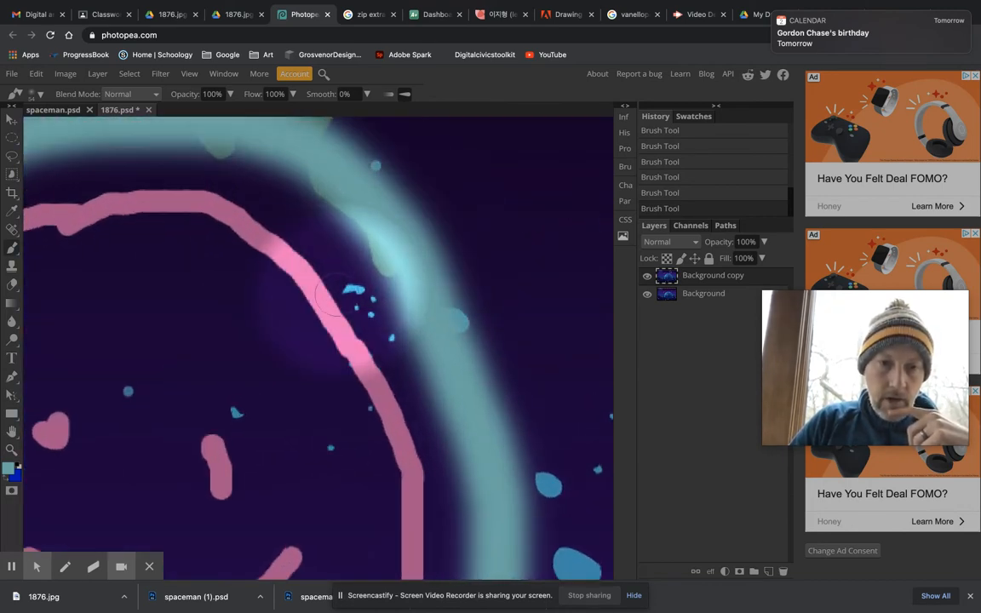
{"action": "mouse_move", "coordinate": [323, 308]}
{"action": "left_mouse_down"}
{"action": "mouse_move", "coordinate": [371, 264]}
{"action": "mouse_move", "coordinate": [471, 234]}
{"action": "mouse_move", "coordinate": [412, 259]}
{"action": "mouse_move", "coordinate": [416, 244]}
{"action": "mouse_move", "coordinate": [389, 250]}
{"action": "mouse_move", "coordinate": [397, 236]}
{"action": "mouse_move", "coordinate": [386, 199]}
{"action": "mouse_move", "coordinate": [410, 234]}
{"action": "left_mouse_up"}
{"action": "scroll", "coordinate": [412, 235], "scroll_direction": "down", "scroll_amount": 8}
{"action": "scroll", "coordinate": [412, 236], "scroll_direction": "down", "scroll_amount": 5}
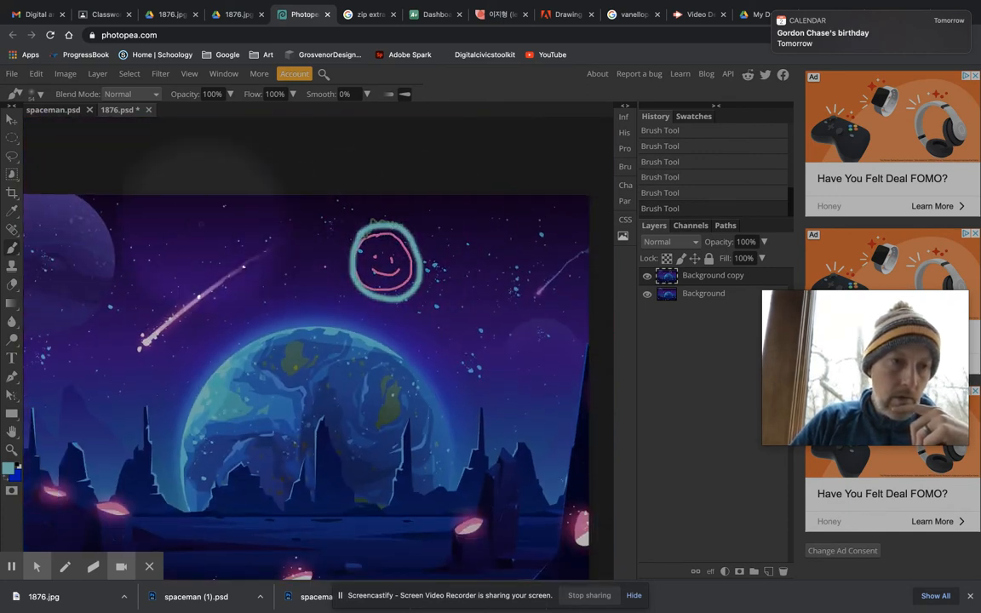
Step: Set the Clone tool's brush to a size of 147 px and a hardness of 48%
{"action": "left_click", "coordinate": [11, 267]}
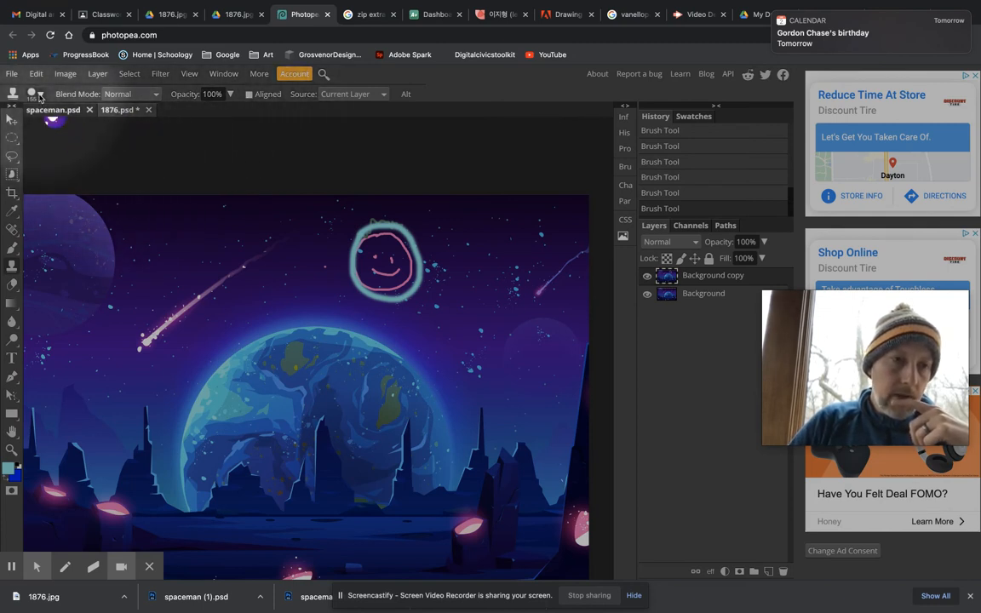
{"action": "left_click", "coordinate": [40, 95]}
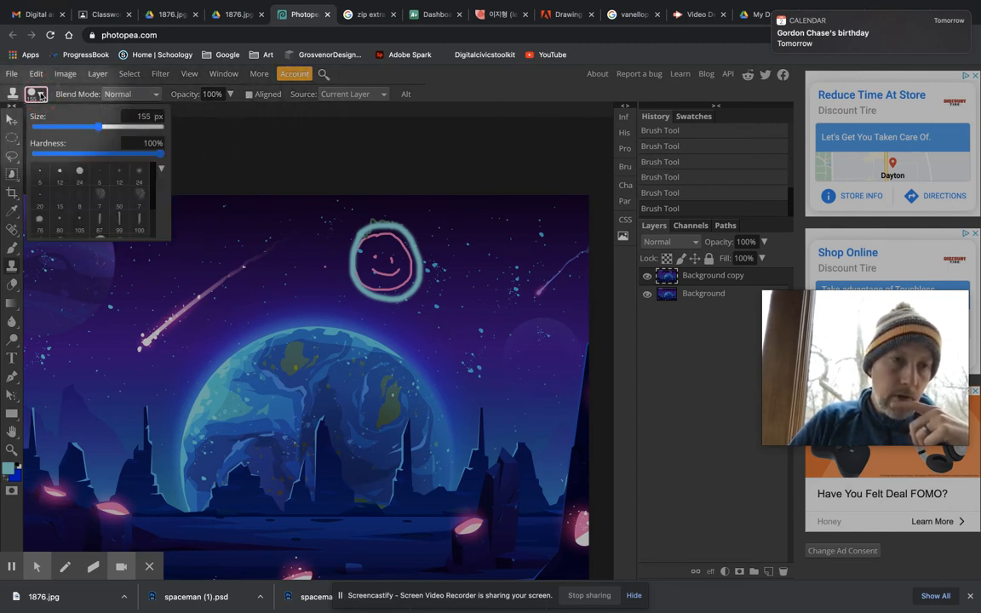
{"action": "left_click", "coordinate": [95, 154]}
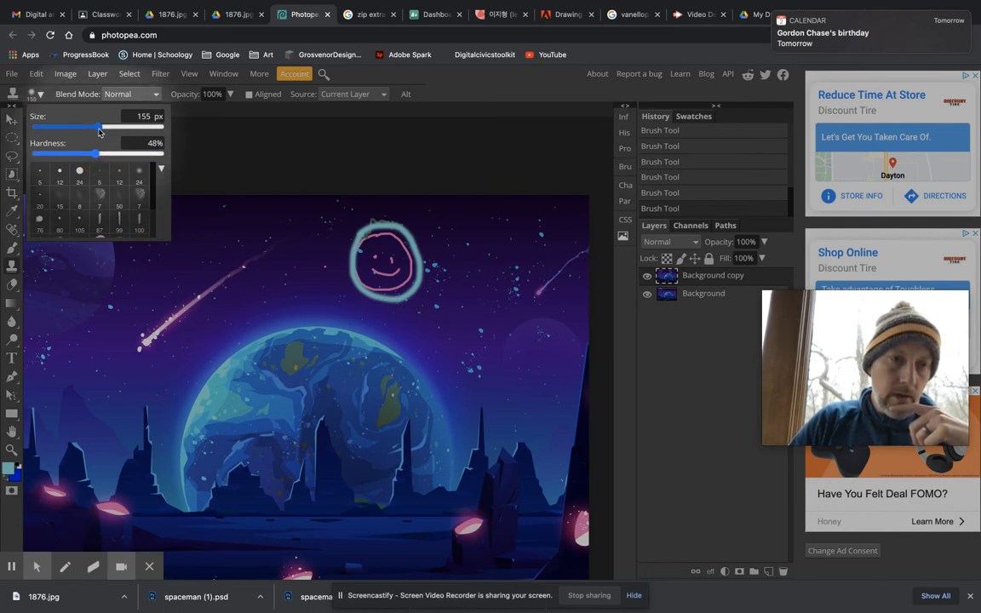
{"action": "left_click", "coordinate": [99, 130]}
{"action": "left_click_drag", "start_coordinate": [98, 131], "coordinate": [96, 129]}
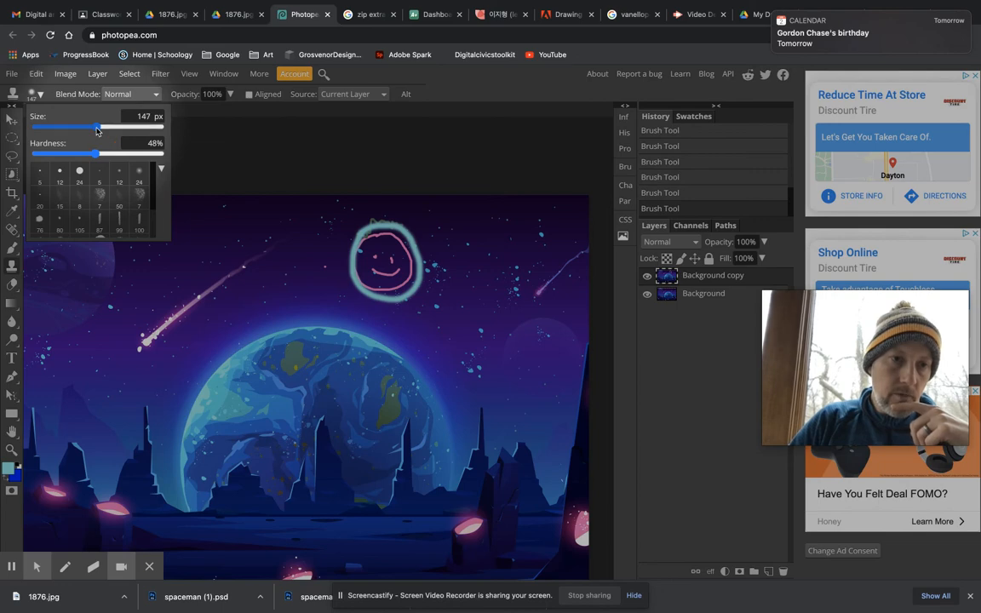
{"action": "left_click", "coordinate": [98, 153]}
{"action": "left_click", "coordinate": [97, 154]}
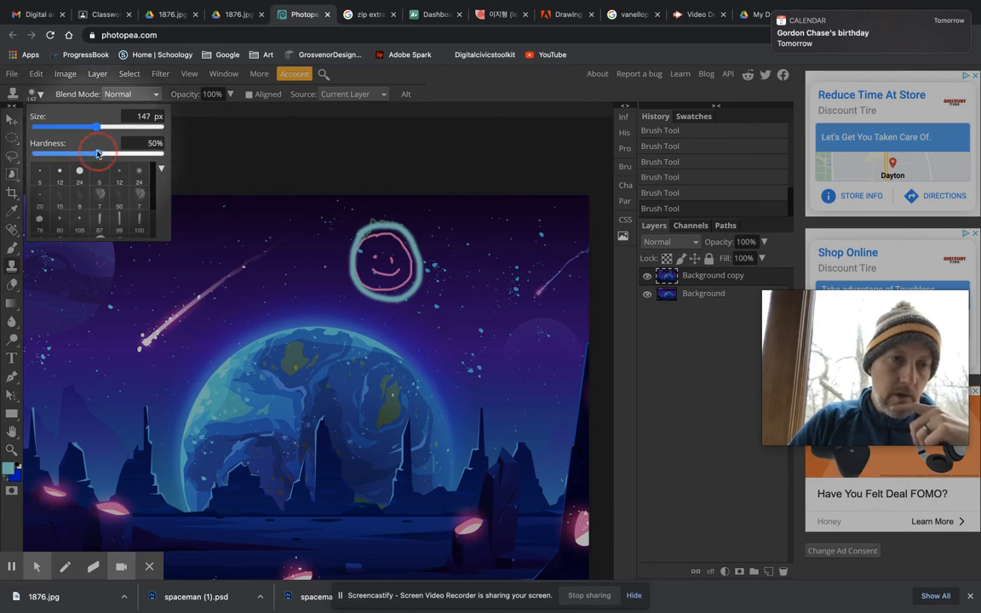
{"action": "left_click_drag", "start_coordinate": [97, 153], "coordinate": [96, 153]}
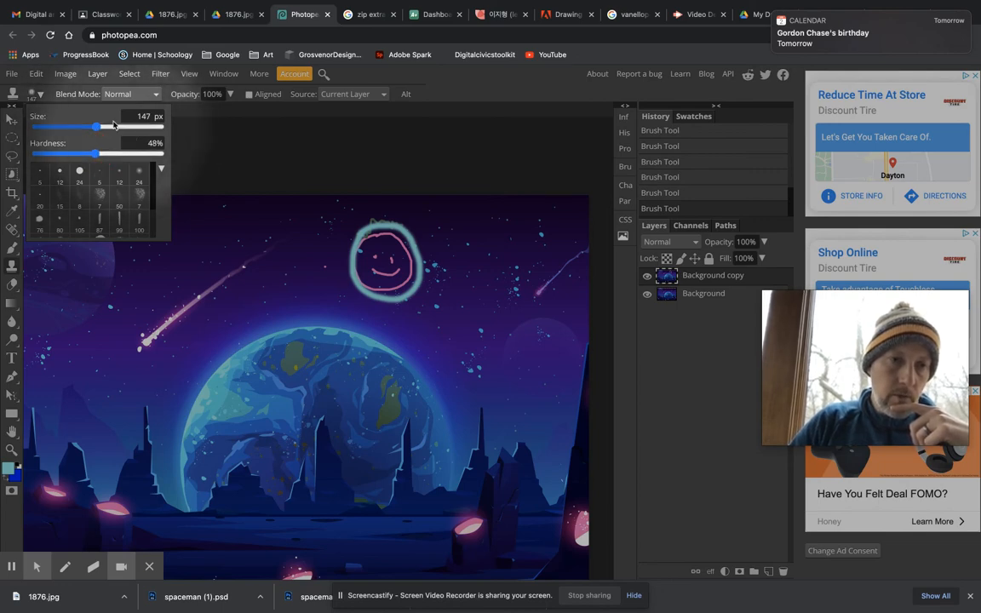
{"action": "left_click", "coordinate": [247, 115]}
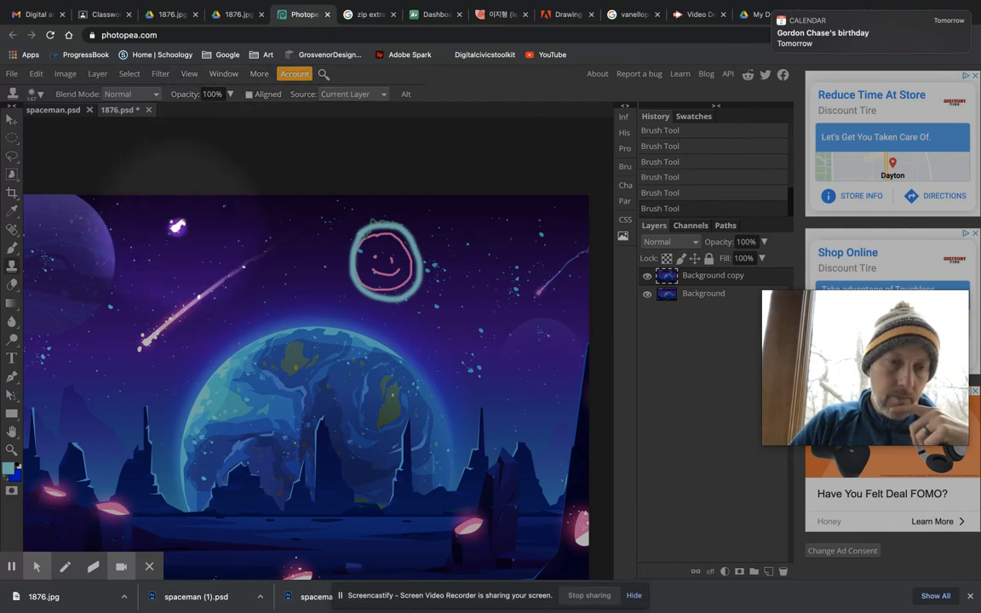
Step: Clone the bright pink comet twice, side by side, over the edge of the purple planet in the upper-left sky
{"action": "key", "text": "super+minus"}
{"action": "key", "text": "super+minus"}
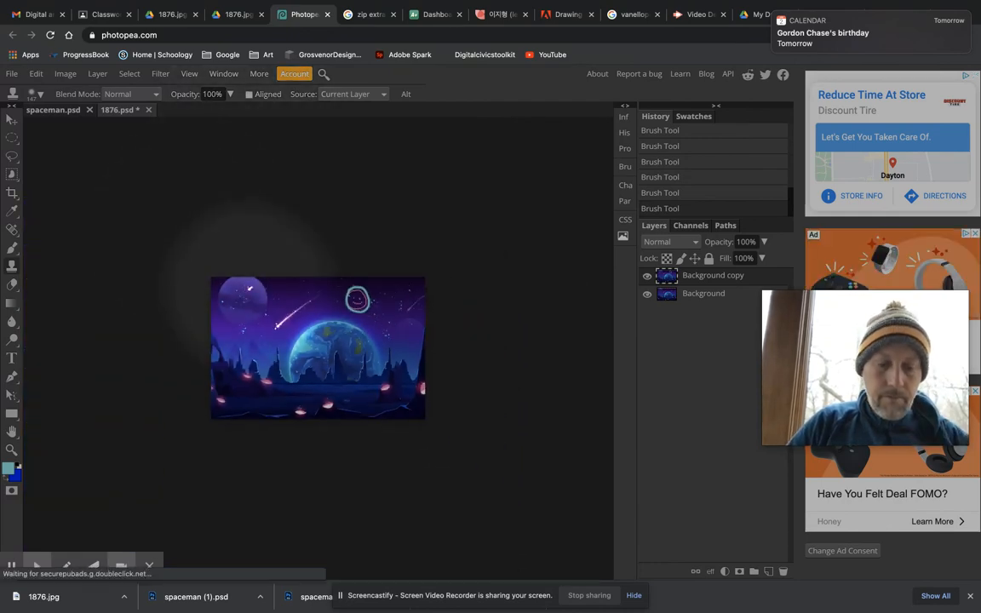
{"action": "key", "text": "ctrl+0"}
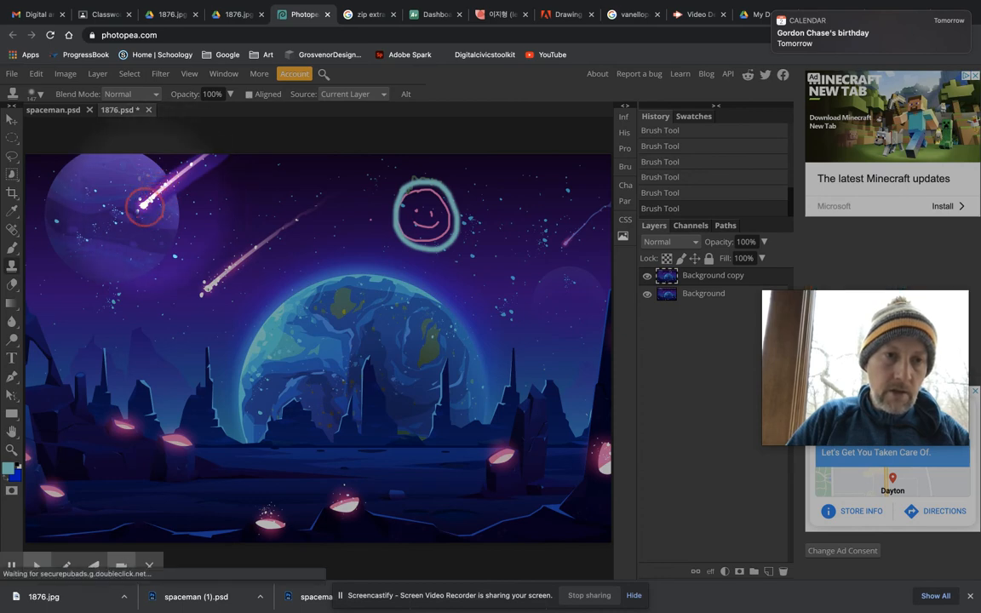
{"action": "left_click", "coordinate": [146, 205]}
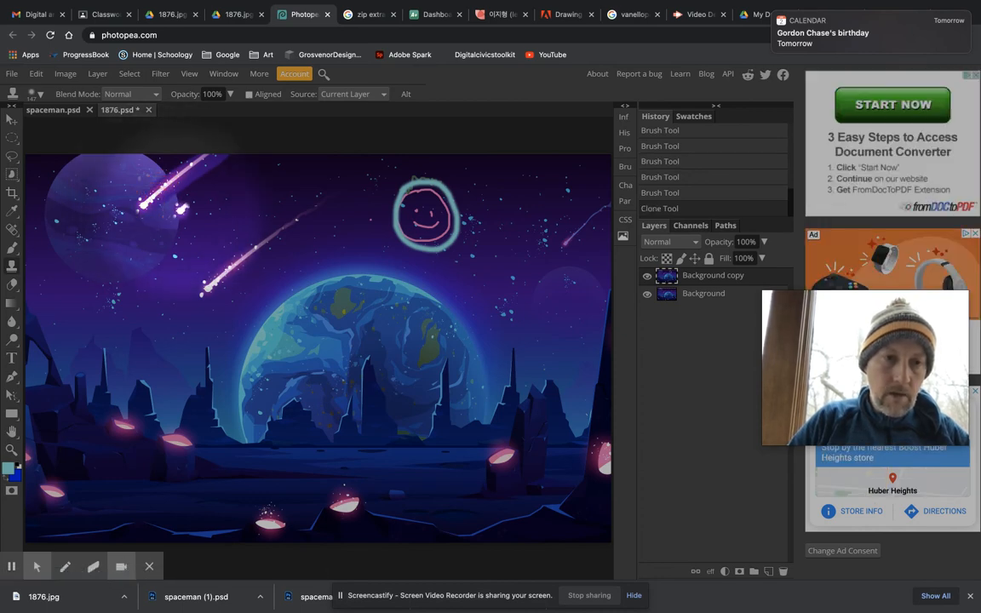
{"action": "mouse_move", "coordinate": [183, 209]}
{"action": "left_mouse_down"}
{"action": "mouse_move", "coordinate": [254, 160]}
{"action": "mouse_move", "coordinate": [196, 189]}
{"action": "mouse_move", "coordinate": [169, 172]}
{"action": "left_mouse_up"}
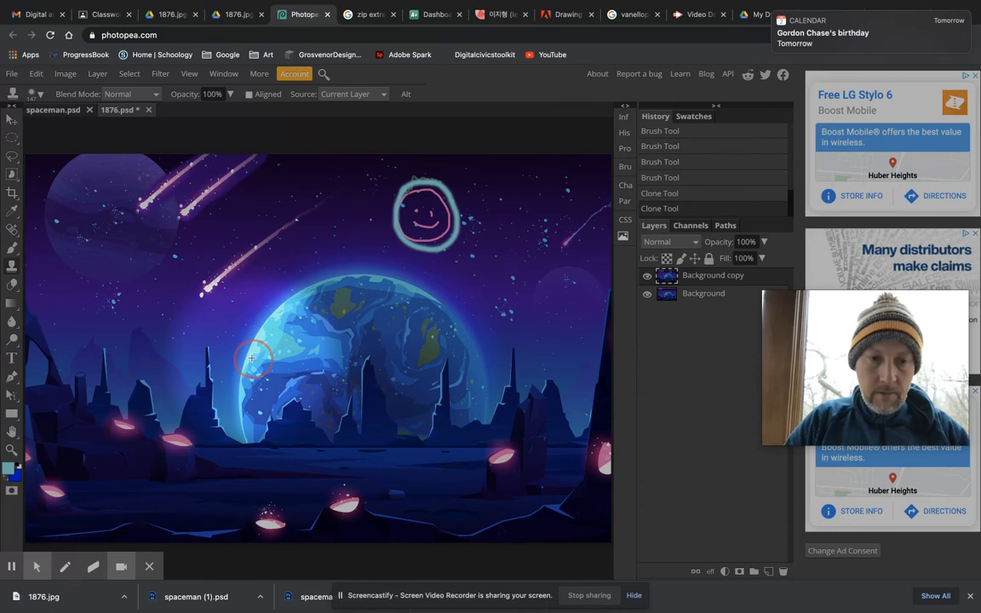
Step: Try cloning the large blue planet from its left edge onto the lower-right landscape and the right-hand sky, and undo these strokes
{"action": "left_click", "coordinate": [252, 358], "text": "alt"}
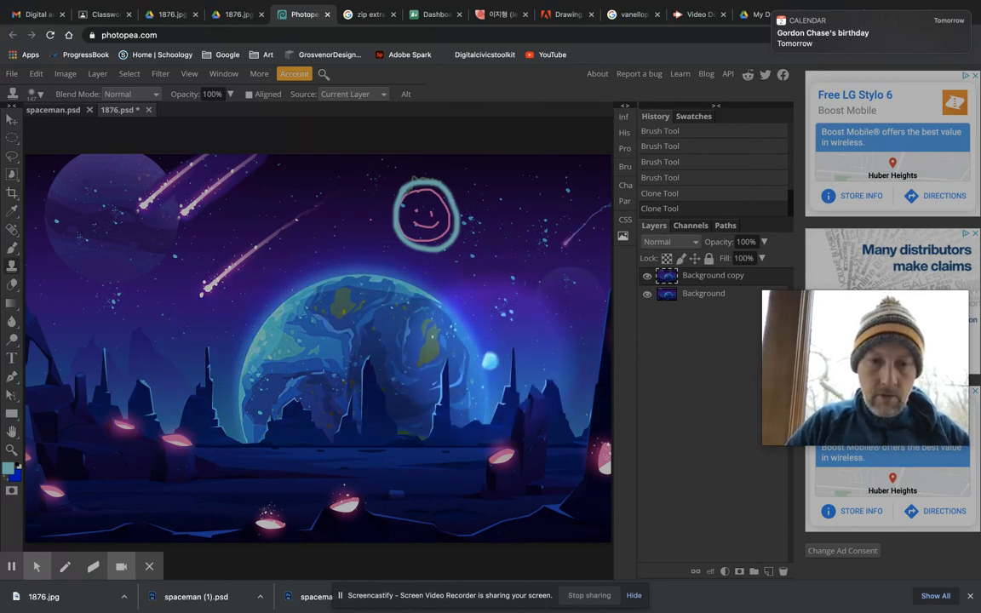
{"action": "mouse_move", "coordinate": [426, 437]}
{"action": "left_mouse_down"}
{"action": "mouse_move", "coordinate": [465, 364]}
{"action": "mouse_move", "coordinate": [435, 408]}
{"action": "mouse_move", "coordinate": [478, 366]}
{"action": "mouse_move", "coordinate": [513, 351]}
{"action": "mouse_move", "coordinate": [575, 352]}
{"action": "mouse_move", "coordinate": [598, 374]}
{"action": "mouse_move", "coordinate": [538, 358]}
{"action": "mouse_move", "coordinate": [474, 388]}
{"action": "mouse_move", "coordinate": [445, 413]}
{"action": "mouse_move", "coordinate": [430, 460]}
{"action": "mouse_move", "coordinate": [433, 436]}
{"action": "mouse_move", "coordinate": [421, 455]}
{"action": "mouse_move", "coordinate": [422, 467]}
{"action": "mouse_move", "coordinate": [478, 402]}
{"action": "mouse_move", "coordinate": [428, 483]}
{"action": "mouse_move", "coordinate": [489, 406]}
{"action": "mouse_move", "coordinate": [528, 391]}
{"action": "mouse_move", "coordinate": [488, 402]}
{"action": "mouse_move", "coordinate": [456, 431]}
{"action": "mouse_move", "coordinate": [502, 389]}
{"action": "mouse_move", "coordinate": [541, 387]}
{"action": "mouse_move", "coordinate": [514, 381]}
{"action": "mouse_move", "coordinate": [580, 388]}
{"action": "mouse_move", "coordinate": [515, 385]}
{"action": "mouse_move", "coordinate": [538, 398]}
{"action": "mouse_move", "coordinate": [465, 445]}
{"action": "mouse_move", "coordinate": [497, 420]}
{"action": "mouse_move", "coordinate": [450, 475]}
{"action": "mouse_move", "coordinate": [506, 439]}
{"action": "mouse_move", "coordinate": [498, 461]}
{"action": "mouse_move", "coordinate": [556, 415]}
{"action": "mouse_move", "coordinate": [516, 451]}
{"action": "mouse_move", "coordinate": [529, 459]}
{"action": "mouse_move", "coordinate": [502, 481]}
{"action": "mouse_move", "coordinate": [485, 455]}
{"action": "mouse_move", "coordinate": [478, 486]}
{"action": "mouse_move", "coordinate": [470, 457]}
{"action": "left_mouse_up"}
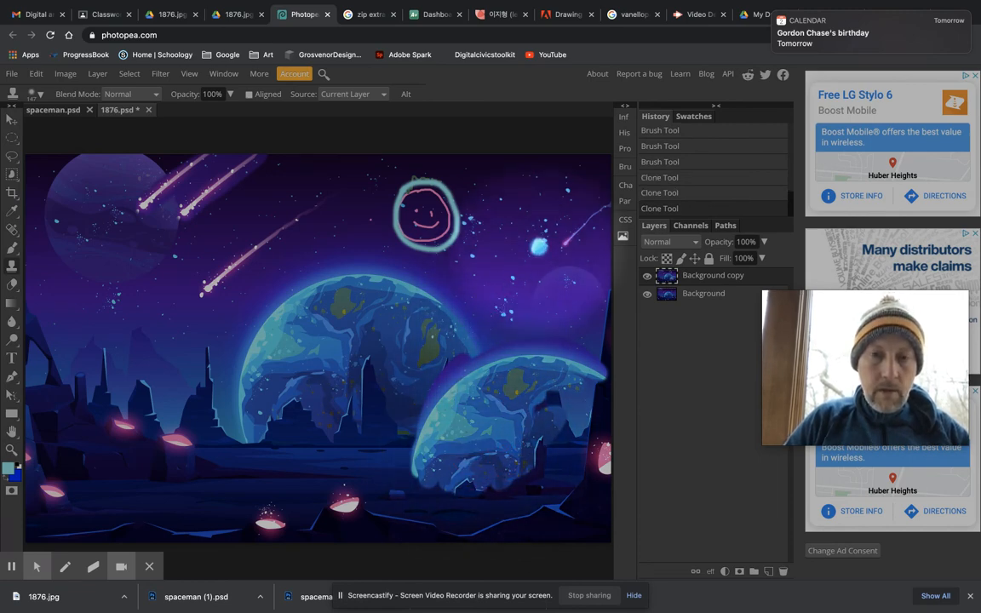
{"action": "mouse_move", "coordinate": [539, 246]}
{"action": "left_mouse_down"}
{"action": "mouse_move", "coordinate": [516, 278]}
{"action": "mouse_move", "coordinate": [537, 245]}
{"action": "mouse_move", "coordinate": [525, 290]}
{"action": "mouse_move", "coordinate": [558, 231]}
{"action": "mouse_move", "coordinate": [517, 284]}
{"action": "mouse_move", "coordinate": [528, 248]}
{"action": "mouse_move", "coordinate": [564, 219]}
{"action": "mouse_move", "coordinate": [542, 237]}
{"action": "mouse_move", "coordinate": [559, 211]}
{"action": "mouse_move", "coordinate": [585, 205]}
{"action": "mouse_move", "coordinate": [543, 244]}
{"action": "mouse_move", "coordinate": [532, 274]}
{"action": "mouse_move", "coordinate": [534, 301]}
{"action": "mouse_move", "coordinate": [550, 246]}
{"action": "mouse_move", "coordinate": [578, 224]}
{"action": "mouse_move", "coordinate": [555, 293]}
{"action": "mouse_move", "coordinate": [562, 259]}
{"action": "mouse_move", "coordinate": [553, 274]}
{"action": "mouse_move", "coordinate": [586, 243]}
{"action": "mouse_move", "coordinate": [549, 294]}
{"action": "mouse_move", "coordinate": [583, 262]}
{"action": "mouse_move", "coordinate": [550, 285]}
{"action": "mouse_move", "coordinate": [568, 238]}
{"action": "mouse_move", "coordinate": [550, 299]}
{"action": "mouse_move", "coordinate": [571, 267]}
{"action": "mouse_move", "coordinate": [560, 305]}
{"action": "mouse_move", "coordinate": [570, 291]}
{"action": "mouse_move", "coordinate": [548, 311]}
{"action": "mouse_move", "coordinate": [571, 292]}
{"action": "mouse_move", "coordinate": [588, 241]}
{"action": "left_mouse_up"}
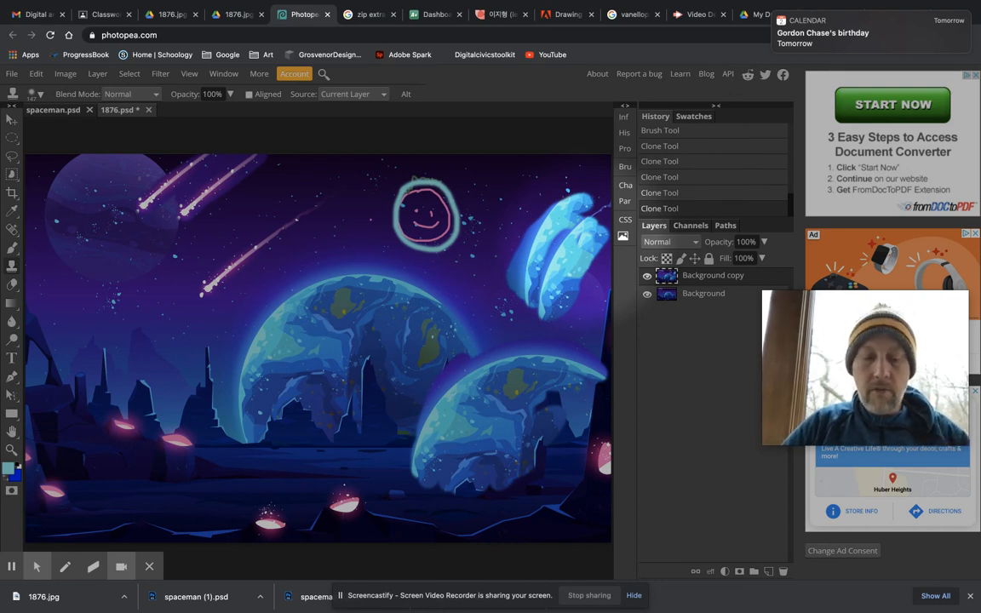
{"action": "key", "text": "ctrl+z"}
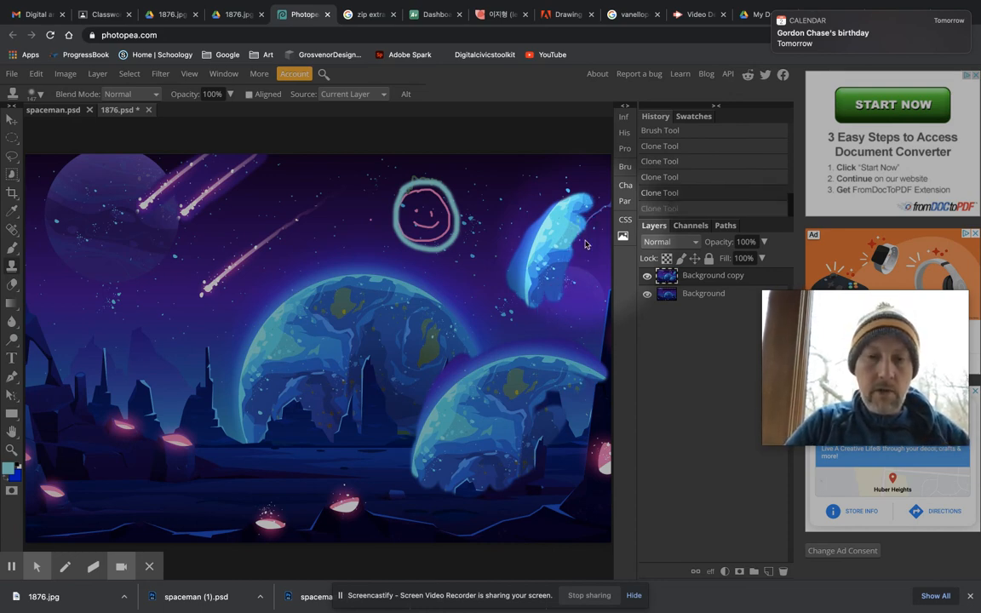
{"action": "key", "text": "ctrl+z"}
{"action": "key", "text": "ctrl+z"}
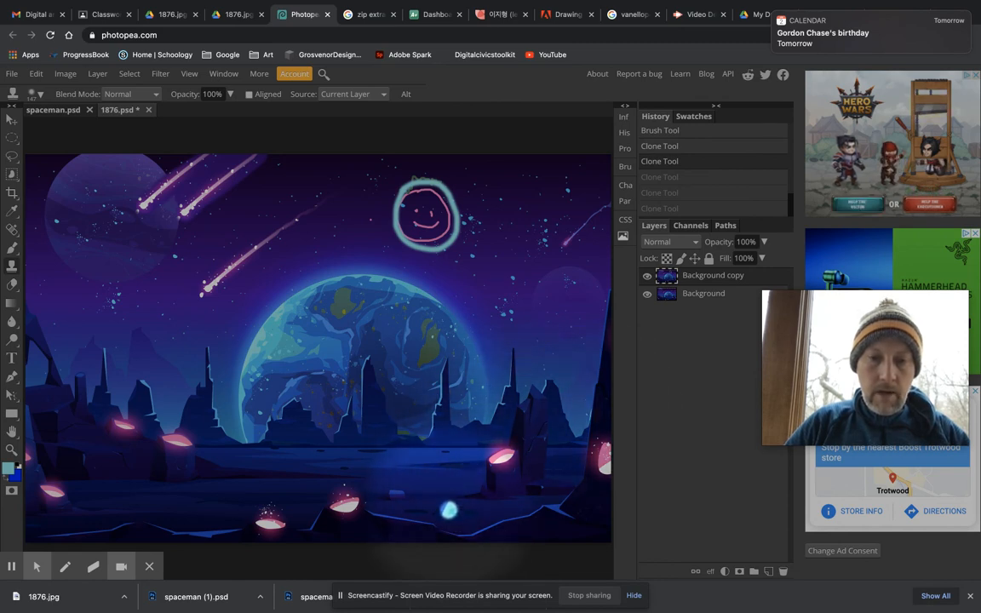
Step: Clone the upper part of the large blue planet, starting from its left edge, into the image's lower-right corner
{"action": "mouse_move", "coordinate": [447, 517]}
{"action": "left_mouse_down"}
{"action": "mouse_move", "coordinate": [477, 366]}
{"action": "mouse_move", "coordinate": [520, 340]}
{"action": "mouse_move", "coordinate": [426, 477]}
{"action": "mouse_move", "coordinate": [460, 517]}
{"action": "mouse_move", "coordinate": [545, 392]}
{"action": "mouse_move", "coordinate": [571, 383]}
{"action": "mouse_move", "coordinate": [443, 460]}
{"action": "mouse_move", "coordinate": [573, 438]}
{"action": "mouse_move", "coordinate": [503, 340]}
{"action": "mouse_move", "coordinate": [596, 434]}
{"action": "mouse_move", "coordinate": [511, 400]}
{"action": "mouse_move", "coordinate": [458, 515]}
{"action": "mouse_move", "coordinate": [477, 409]}
{"action": "mouse_move", "coordinate": [443, 459]}
{"action": "mouse_move", "coordinate": [553, 383]}
{"action": "mouse_move", "coordinate": [503, 523]}
{"action": "mouse_move", "coordinate": [559, 521]}
{"action": "mouse_move", "coordinate": [520, 490]}
{"action": "mouse_move", "coordinate": [500, 548]}
{"action": "mouse_move", "coordinate": [586, 537]}
{"action": "mouse_move", "coordinate": [609, 515]}
{"action": "mouse_move", "coordinate": [554, 447]}
{"action": "mouse_move", "coordinate": [613, 516]}
{"action": "mouse_move", "coordinate": [572, 460]}
{"action": "mouse_move", "coordinate": [588, 481]}
{"action": "mouse_move", "coordinate": [476, 426]}
{"action": "mouse_move", "coordinate": [588, 426]}
{"action": "mouse_move", "coordinate": [571, 529]}
{"action": "mouse_move", "coordinate": [586, 587]}
{"action": "mouse_move", "coordinate": [622, 588]}
{"action": "mouse_move", "coordinate": [522, 543]}
{"action": "mouse_move", "coordinate": [400, 460]}
{"action": "mouse_move", "coordinate": [494, 400]}
{"action": "mouse_move", "coordinate": [596, 467]}
{"action": "left_mouse_up"}
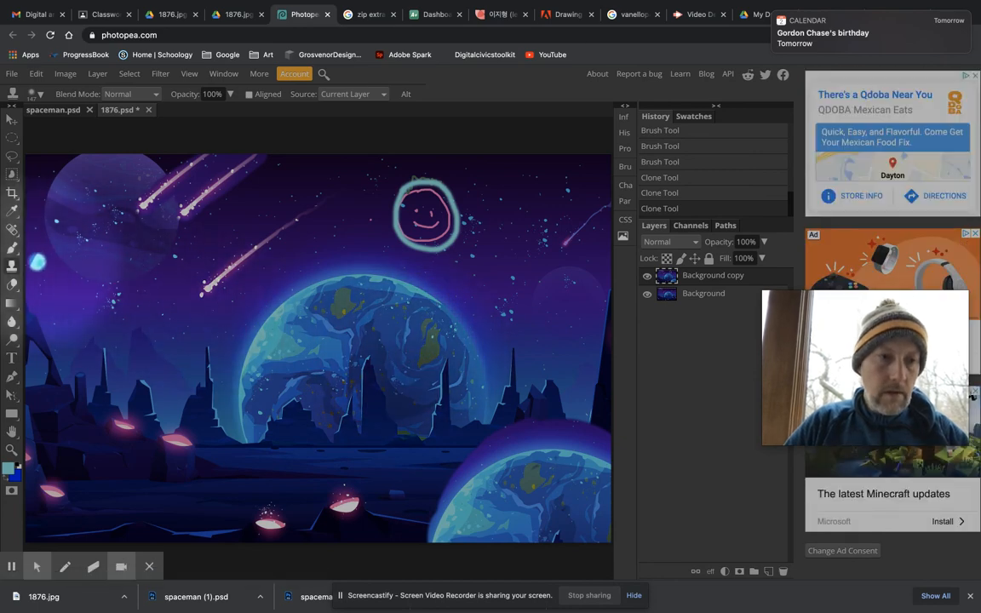
Step: With the Background layer hidden, erase a roughly rectangular patch of sky near the right edge of Background copy using a 110 px eraser
{"action": "left_click", "coordinate": [13, 286]}
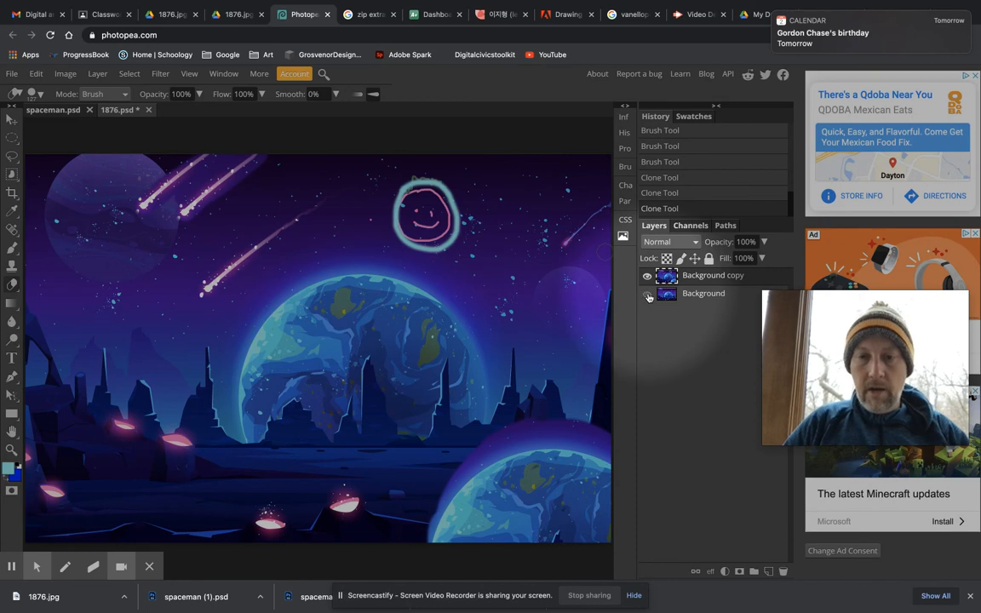
{"action": "left_click", "coordinate": [647, 295]}
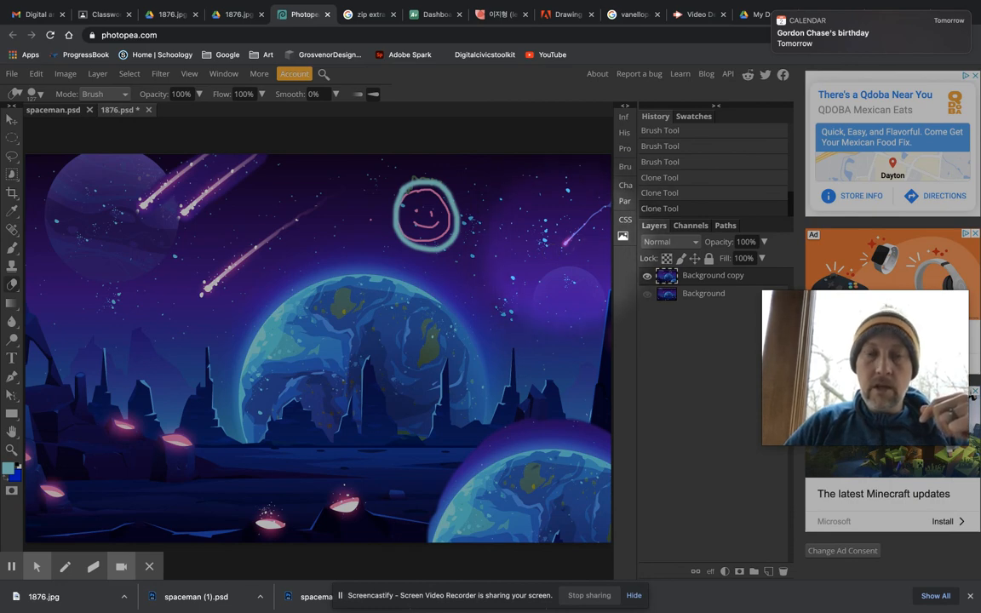
{"action": "left_click", "coordinate": [34, 94]}
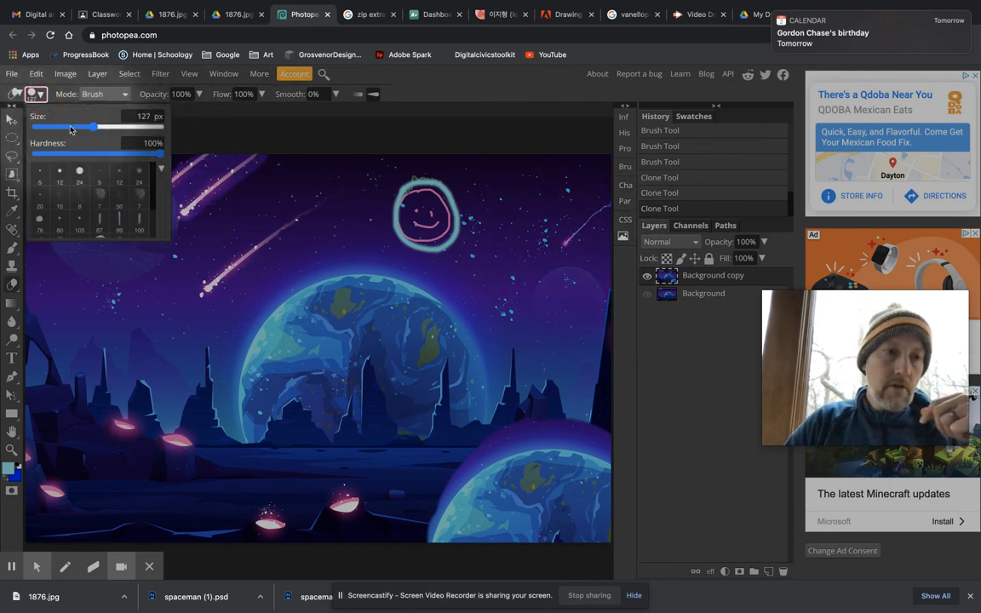
{"action": "left_click_drag", "start_coordinate": [68, 126], "coordinate": [92, 130]}
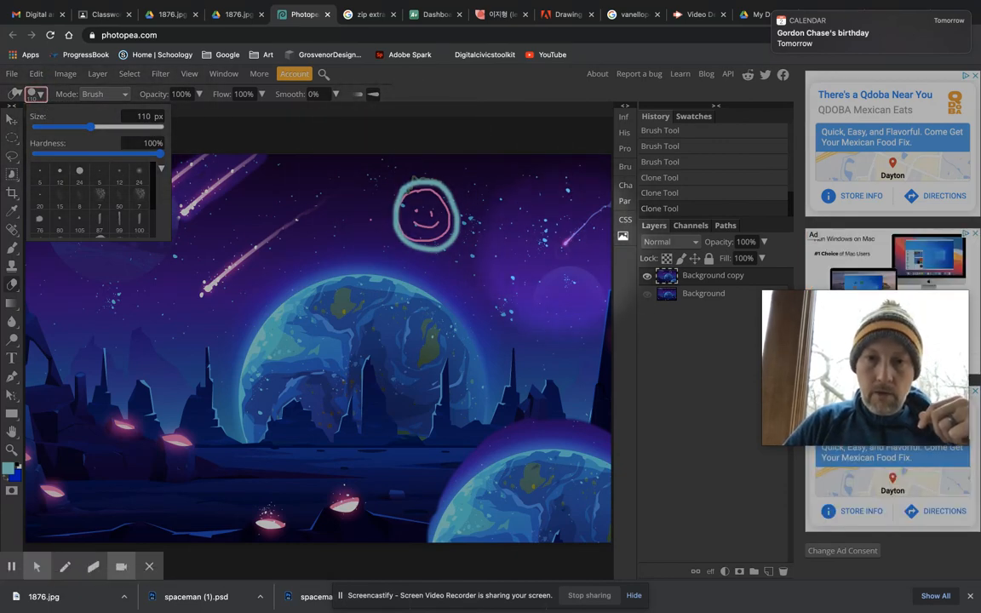
{"action": "mouse_move", "coordinate": [559, 245]}
{"action": "left_mouse_down"}
{"action": "mouse_move", "coordinate": [602, 209]}
{"action": "mouse_move", "coordinate": [559, 246]}
{"action": "mouse_move", "coordinate": [592, 214]}
{"action": "mouse_move", "coordinate": [598, 242]}
{"action": "mouse_move", "coordinate": [567, 244]}
{"action": "mouse_move", "coordinate": [589, 235]}
{"action": "mouse_move", "coordinate": [596, 213]}
{"action": "mouse_move", "coordinate": [600, 234]}
{"action": "mouse_move", "coordinate": [600, 211]}
{"action": "mouse_move", "coordinate": [560, 240]}
{"action": "mouse_move", "coordinate": [560, 216]}
{"action": "mouse_move", "coordinate": [594, 212]}
{"action": "mouse_move", "coordinate": [563, 213]}
{"action": "mouse_move", "coordinate": [591, 214]}
{"action": "left_mouse_up"}
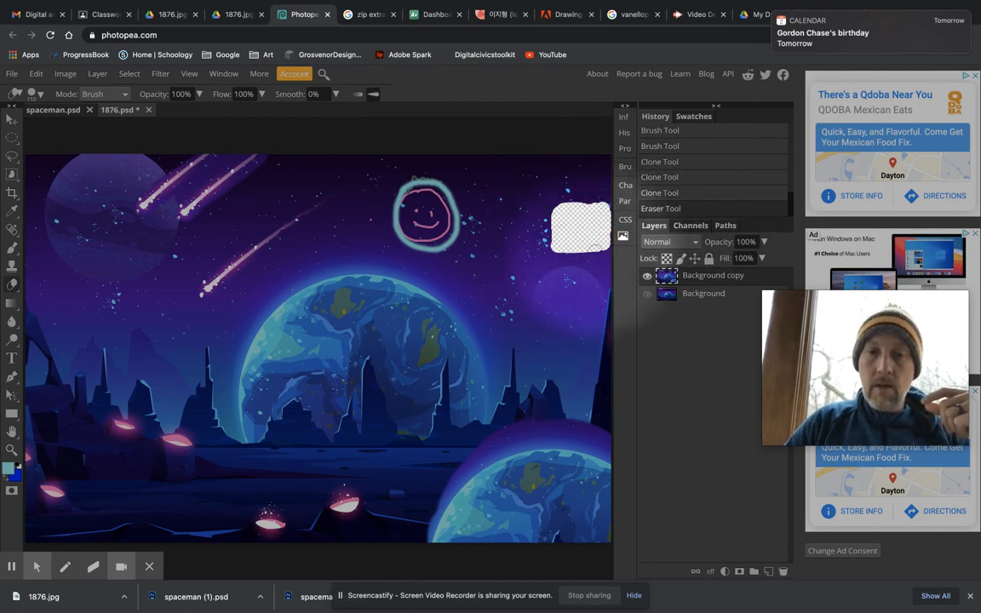
{"action": "left_click", "coordinate": [647, 293]}
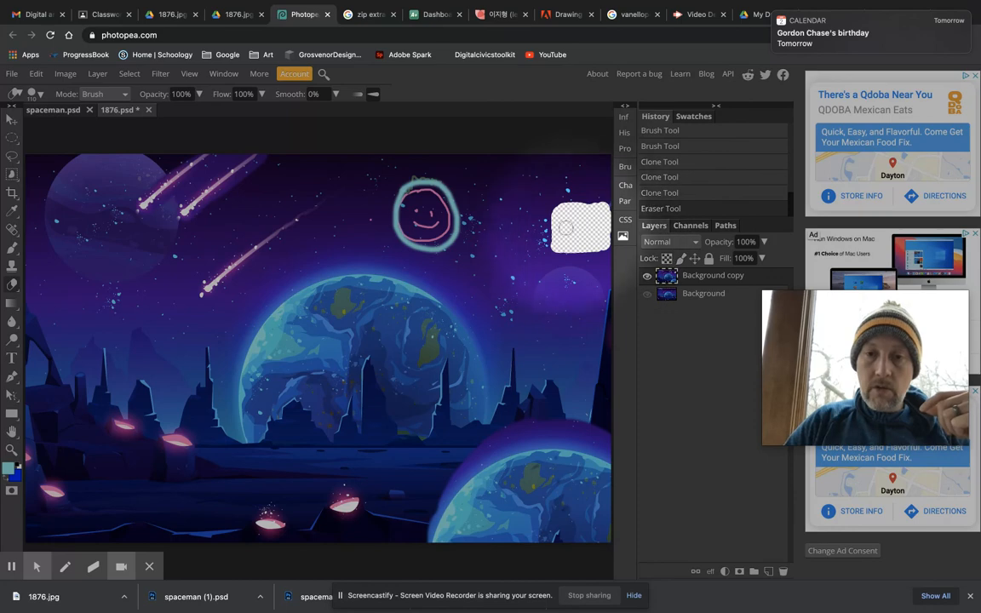